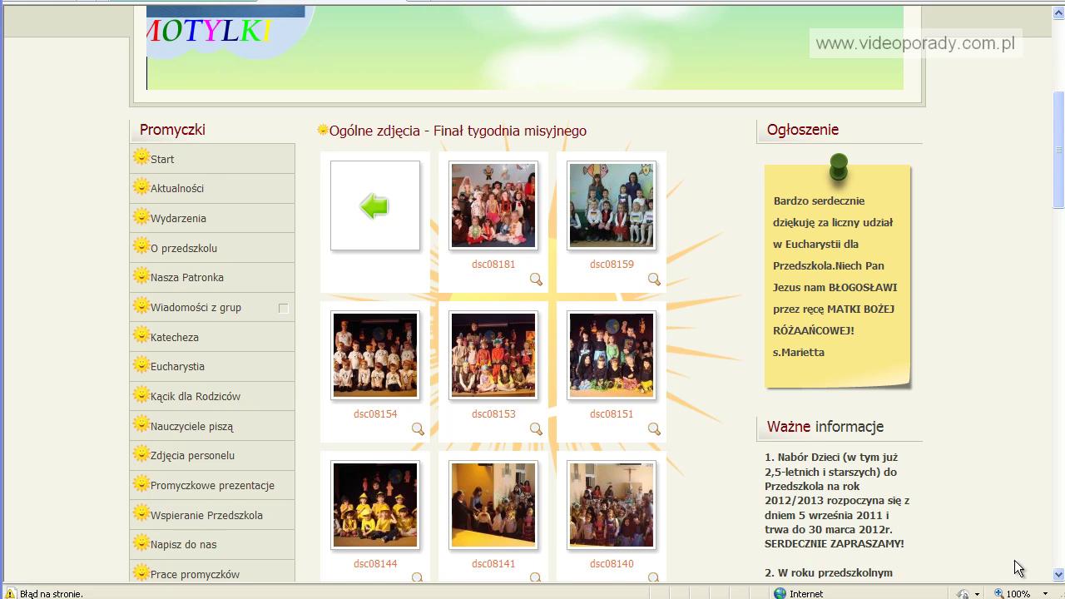
Step: Look through the "Finał tygodnia misyjnego" photo gallery on the public site and the Phoca Gallery image list in the administration
{"action": "left_click_drag", "start_coordinate": [1057, 137], "coordinate": [1058, 288]}
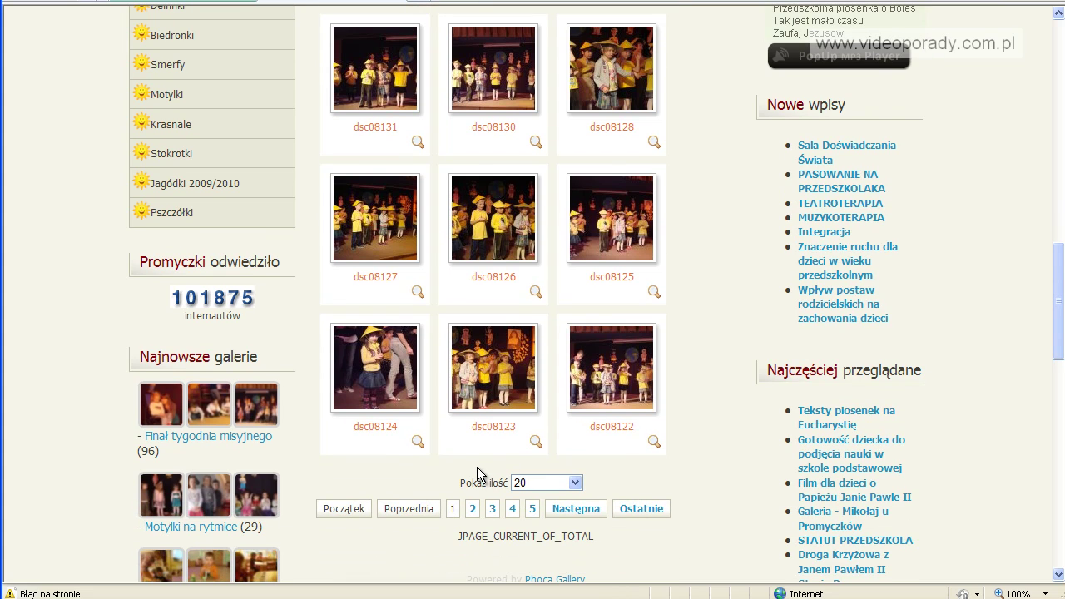
{"action": "scroll", "coordinate": [476, 466], "scroll_direction": "up", "scroll_amount": 3}
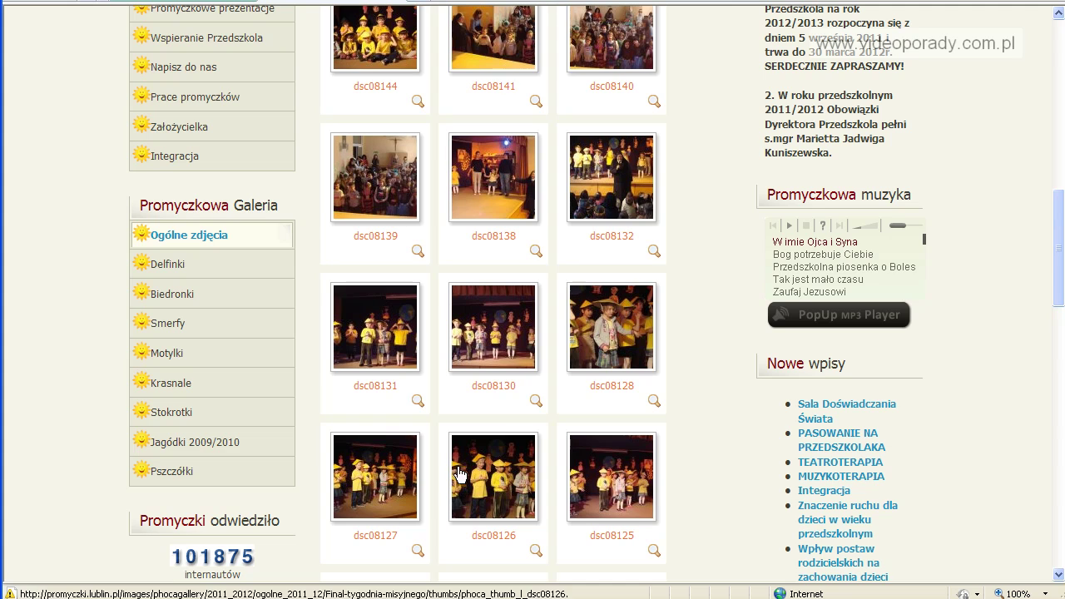
{"action": "mouse_move", "coordinate": [173, 274]}
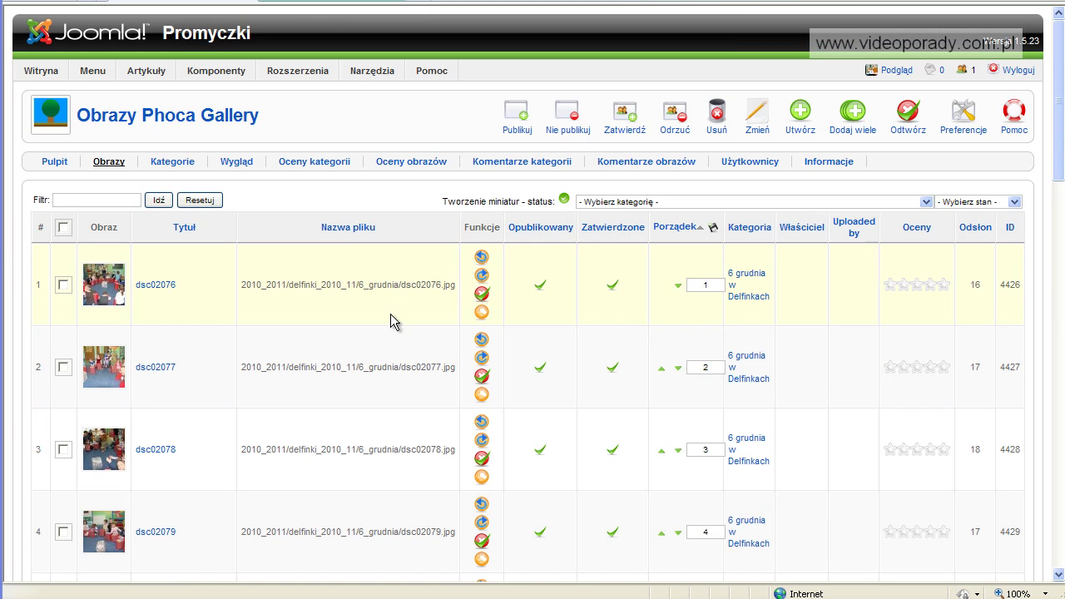
{"action": "scroll", "coordinate": [393, 323], "scroll_direction": "down", "scroll_amount": 15}
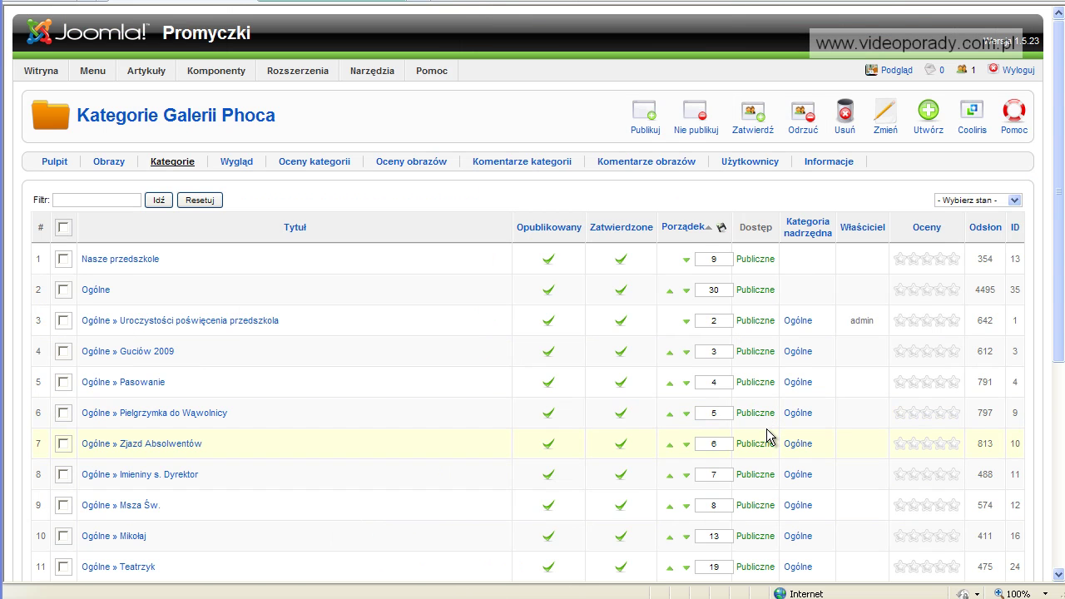
Step: Show 100 Phoca Gallery categories per page and look through the category list down to its end
{"action": "scroll", "coordinate": [852, 430], "scroll_direction": "down", "scroll_amount": 5}
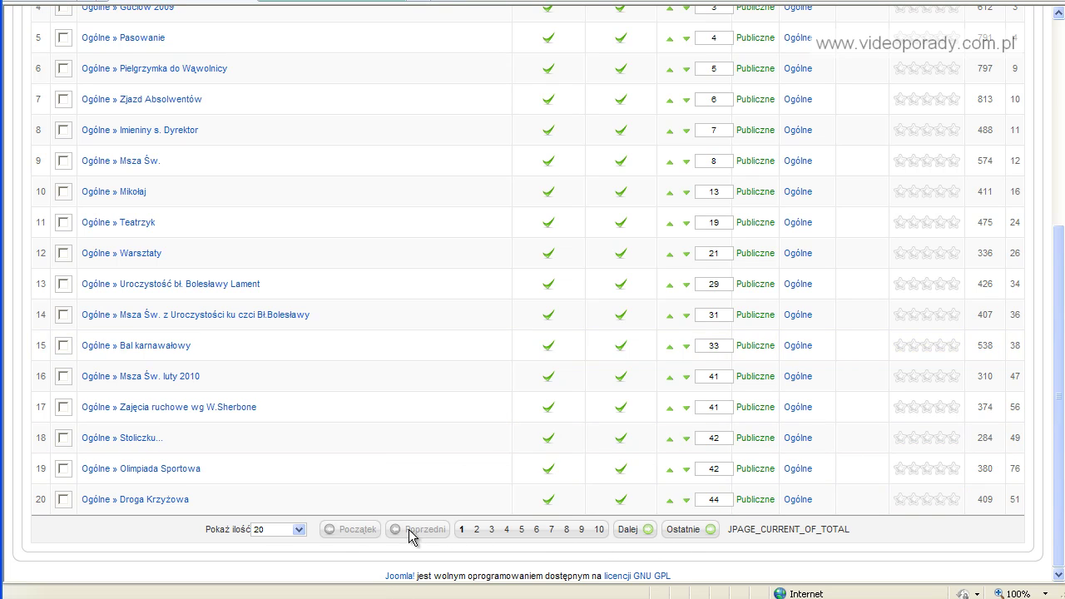
{"action": "left_click", "coordinate": [298, 529]}
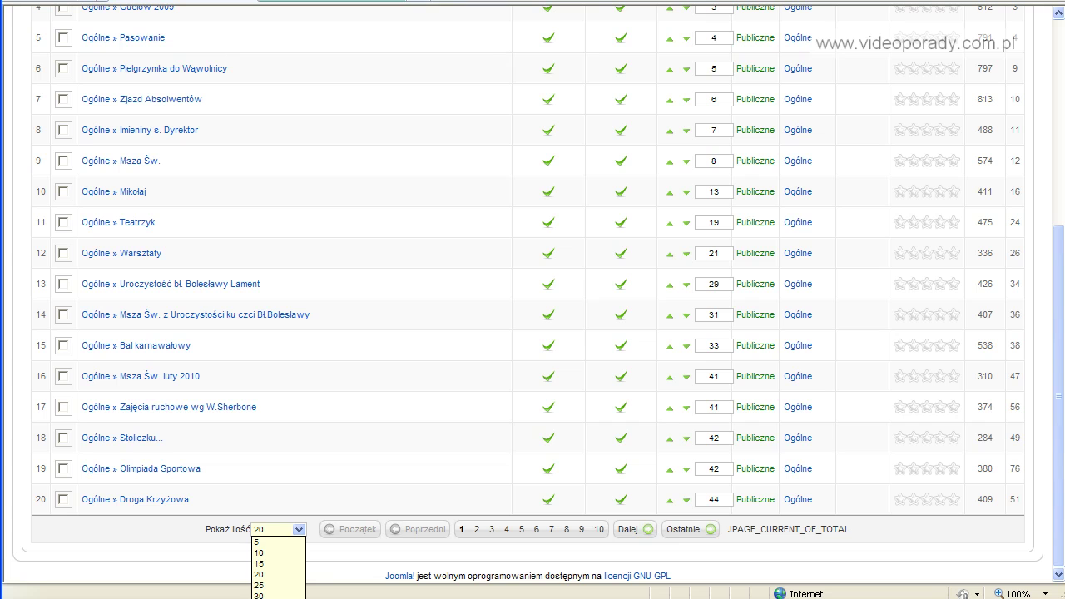
{"action": "left_click", "coordinate": [275, 595]}
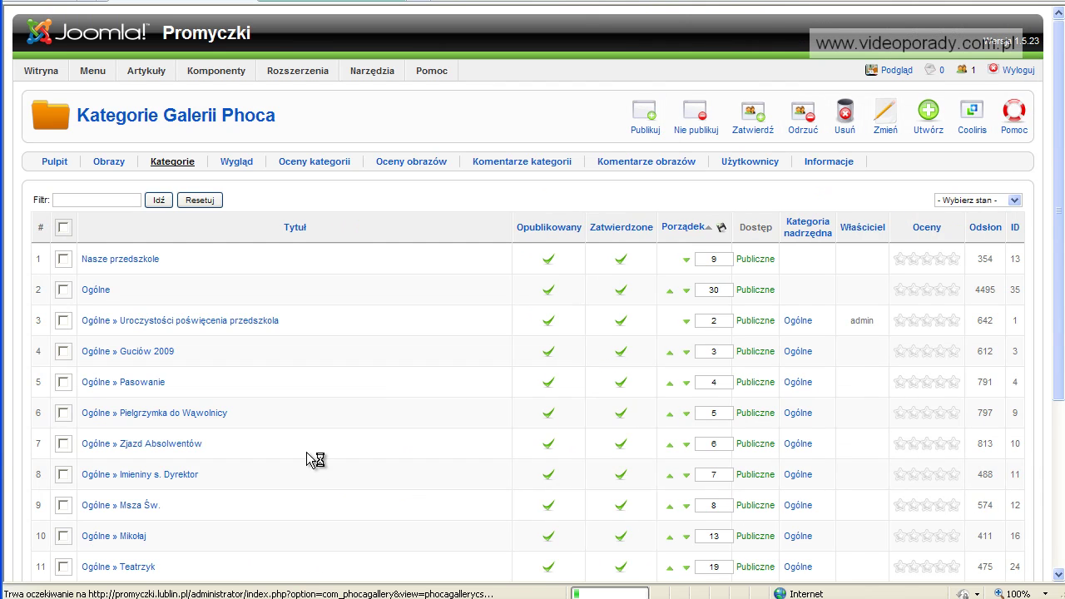
{"action": "scroll", "coordinate": [312, 454], "scroll_direction": "down", "scroll_amount": 2}
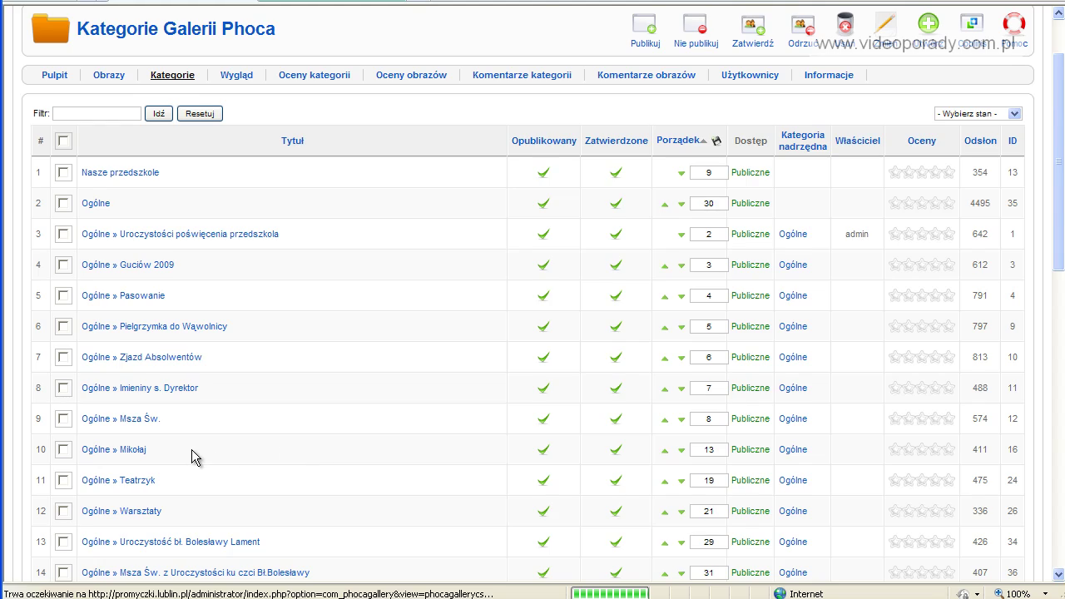
{"action": "scroll", "coordinate": [313, 455], "scroll_direction": "down", "scroll_amount": 10}
{"action": "scroll", "coordinate": [311, 456], "scroll_direction": "down", "scroll_amount": 20}
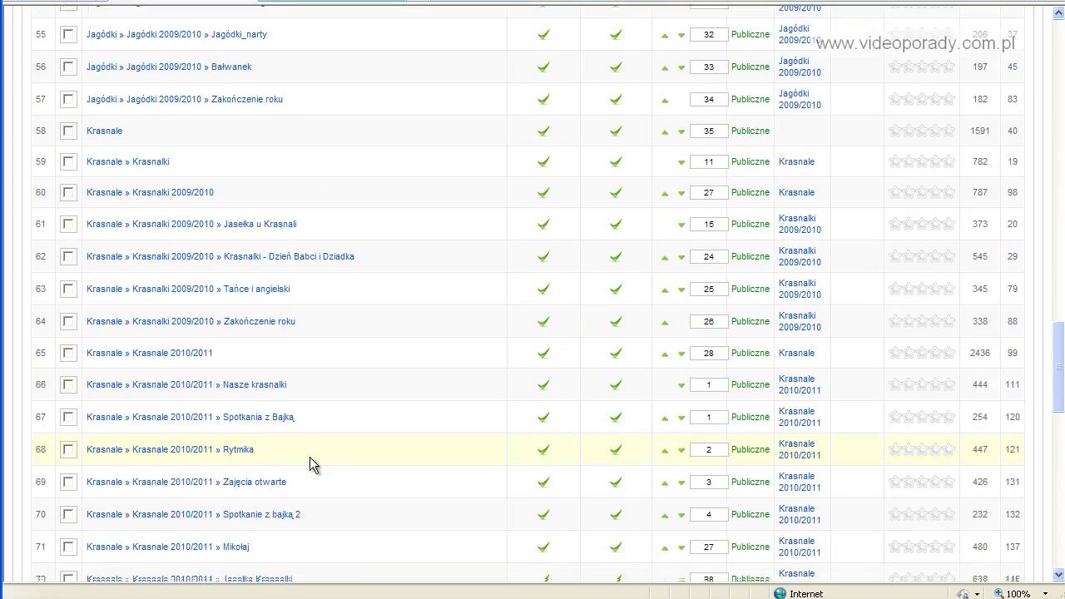
{"action": "scroll", "coordinate": [310, 459], "scroll_direction": "down", "scroll_amount": 12}
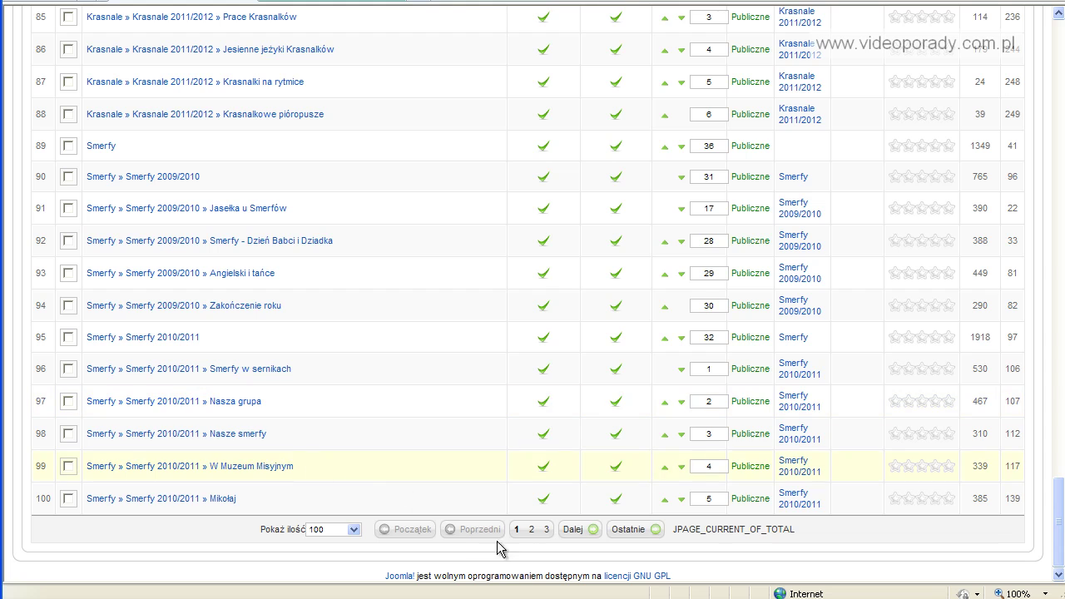
{"action": "left_click", "coordinate": [601, 543]}
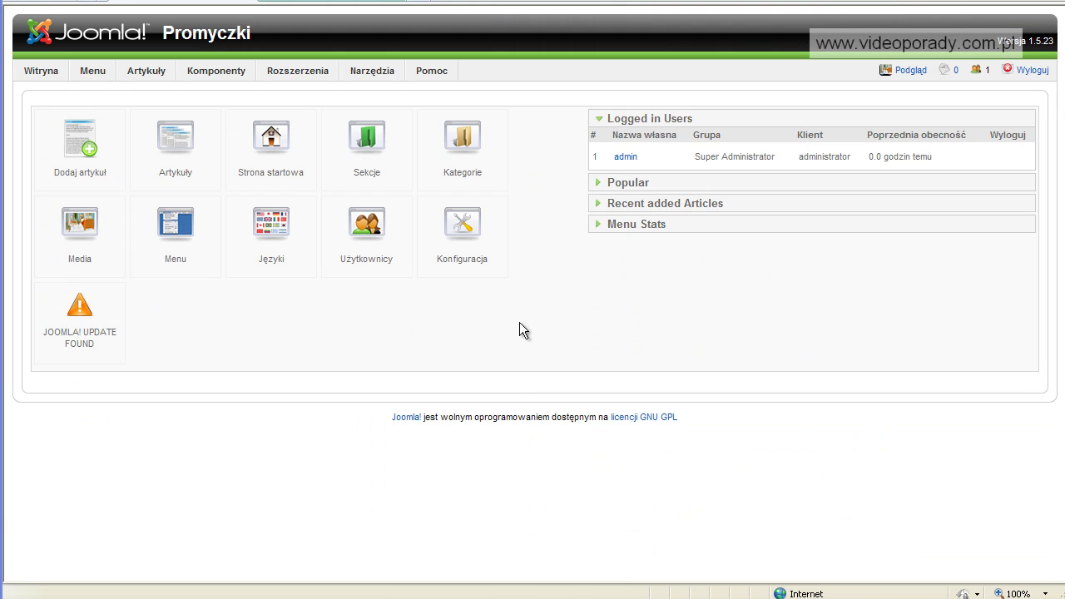
Step: Install the com_jupgrade-1.2.2 package from the migration folder as a Joomla extension
{"action": "mouse_move", "coordinate": [293, 74]}
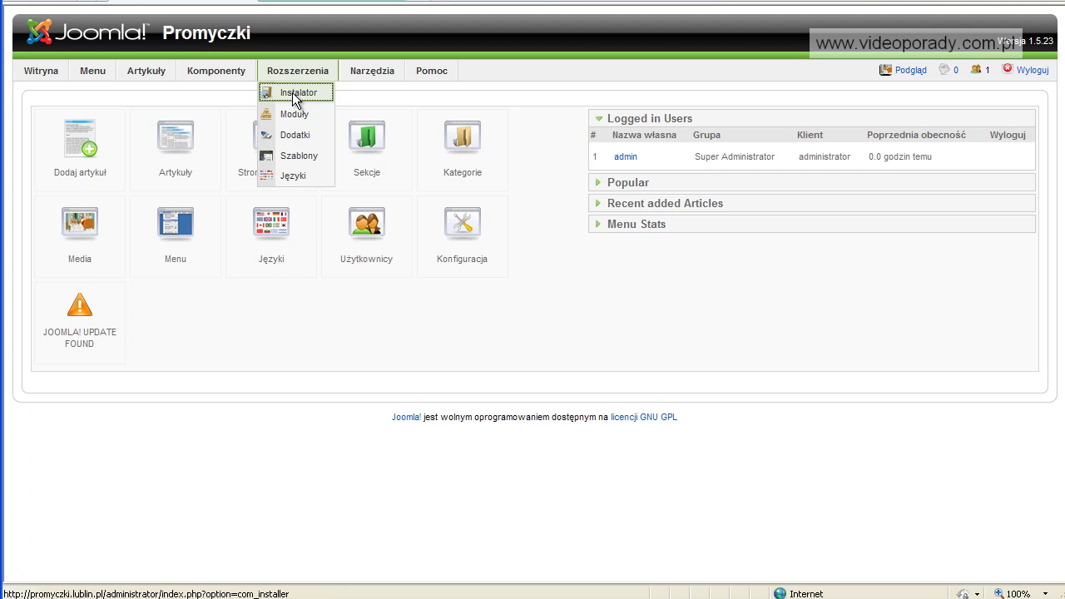
{"action": "left_click", "coordinate": [292, 92]}
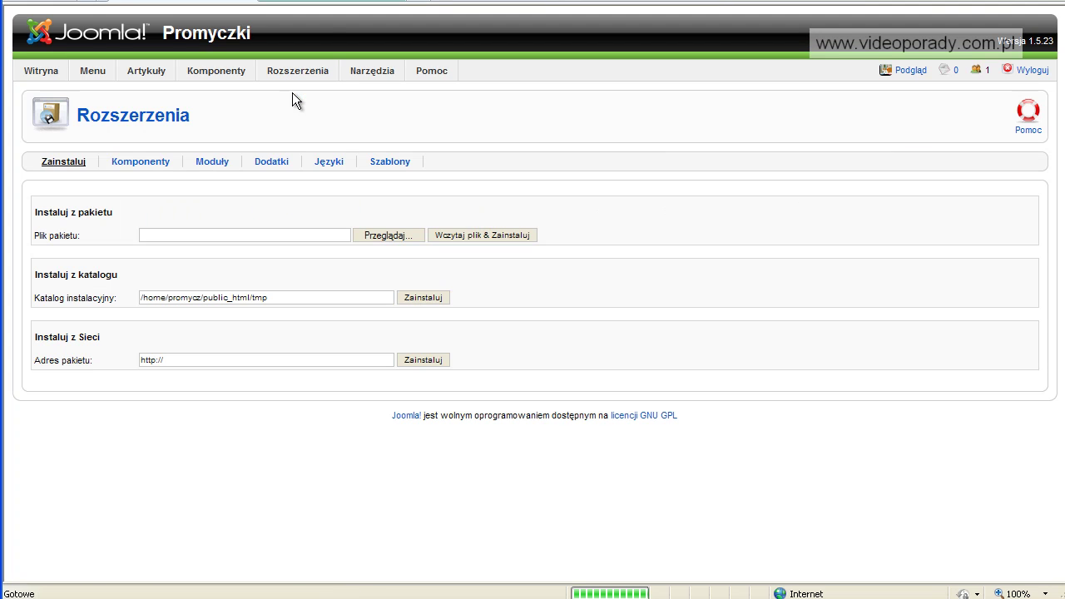
{"action": "left_click", "coordinate": [375, 236]}
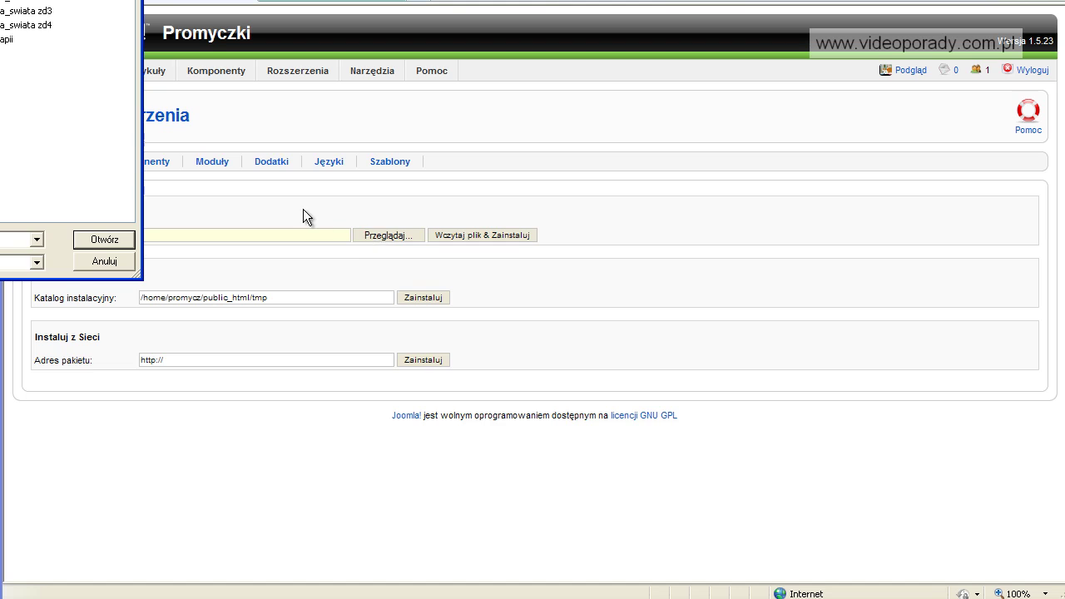
{"action": "left_click", "coordinate": [381, 177]}
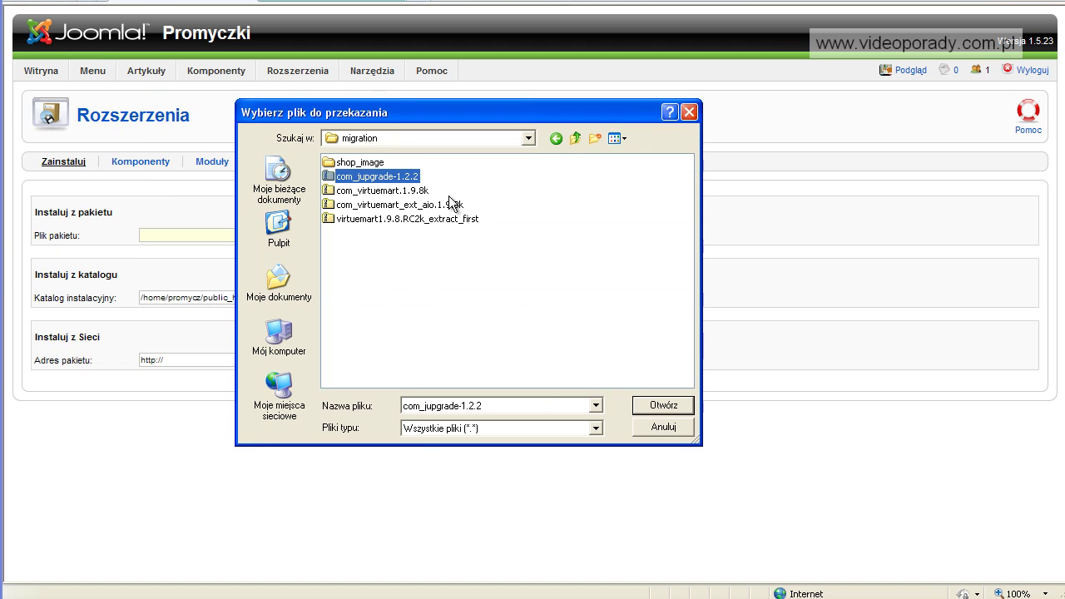
{"action": "left_click", "coordinate": [672, 407]}
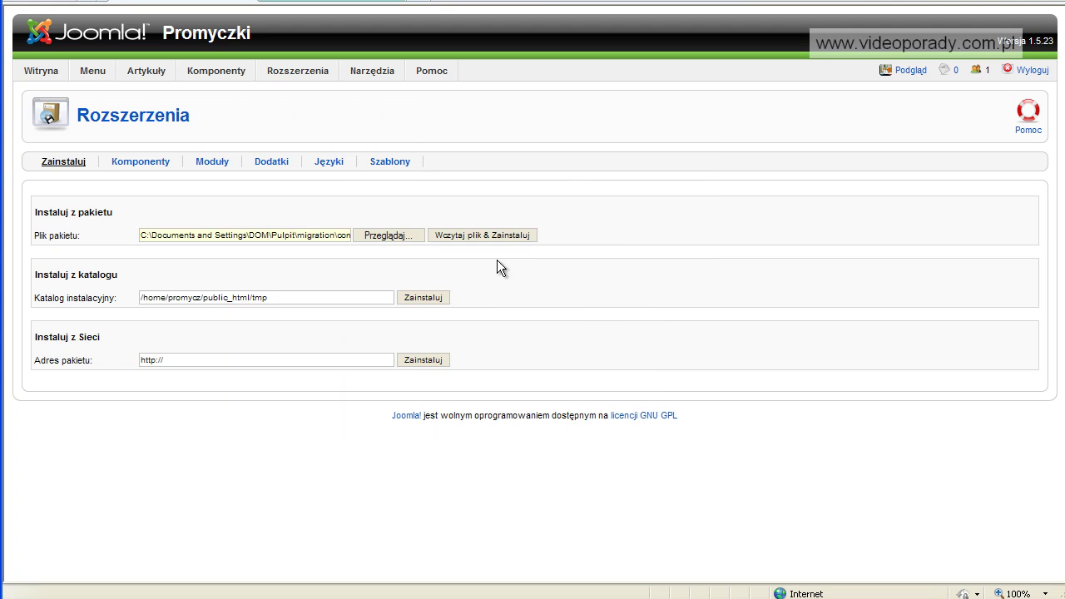
{"action": "left_click", "coordinate": [484, 239]}
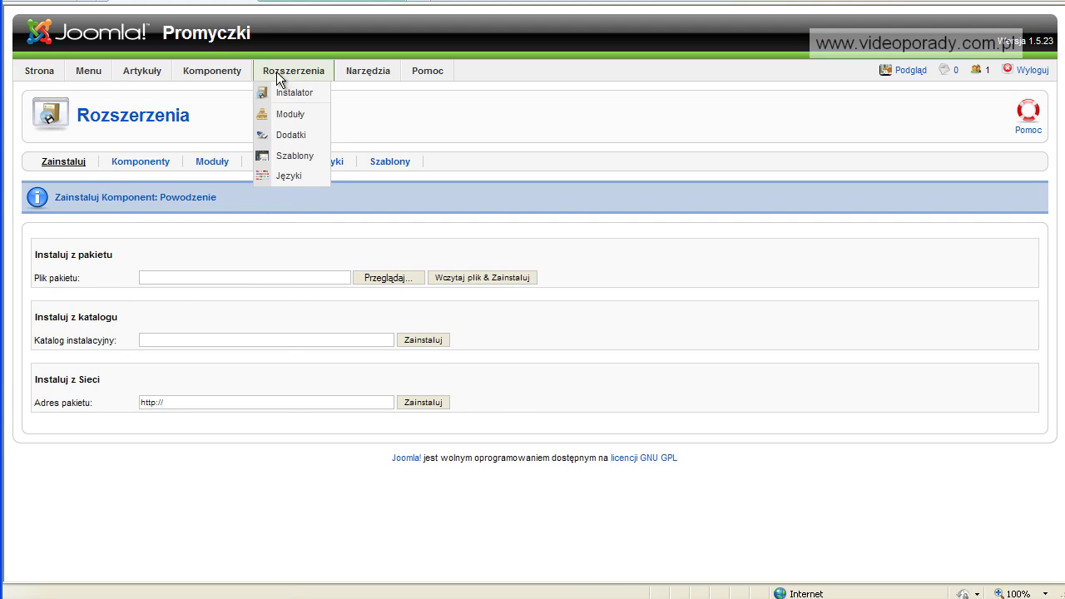
Step: Open the jUpgrade component and follow its Mootools notice to the plugin list
{"action": "mouse_move", "coordinate": [222, 71]}
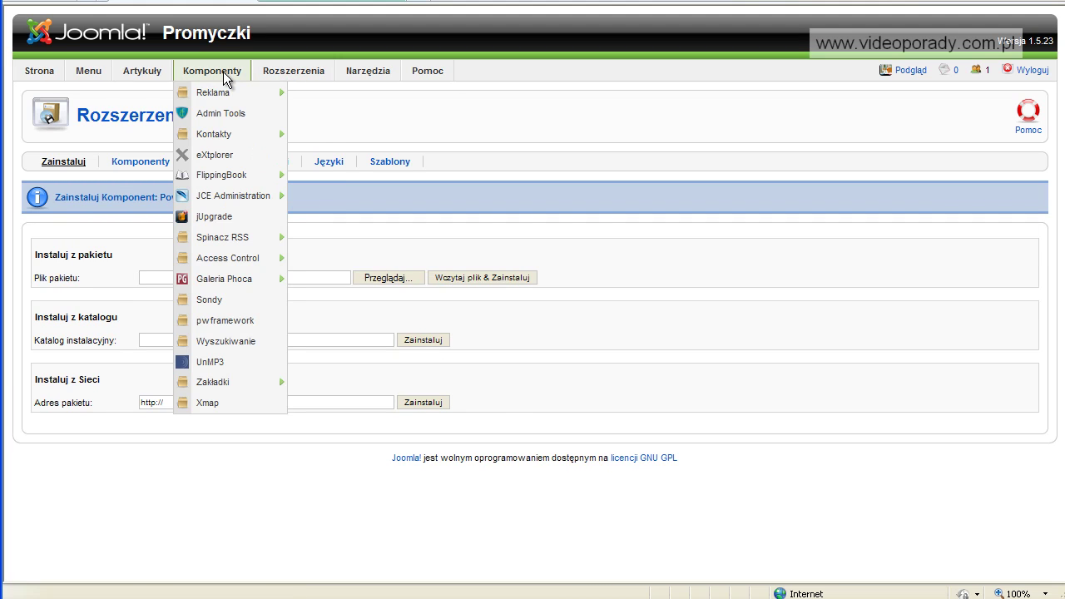
{"action": "left_click", "coordinate": [217, 217]}
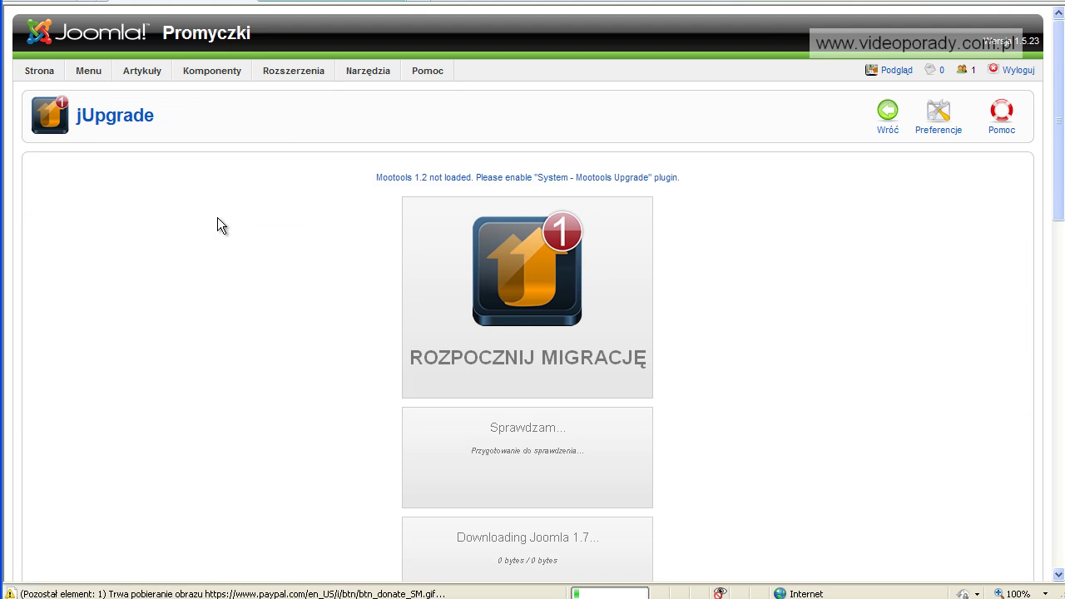
{"action": "left_click", "coordinate": [526, 178]}
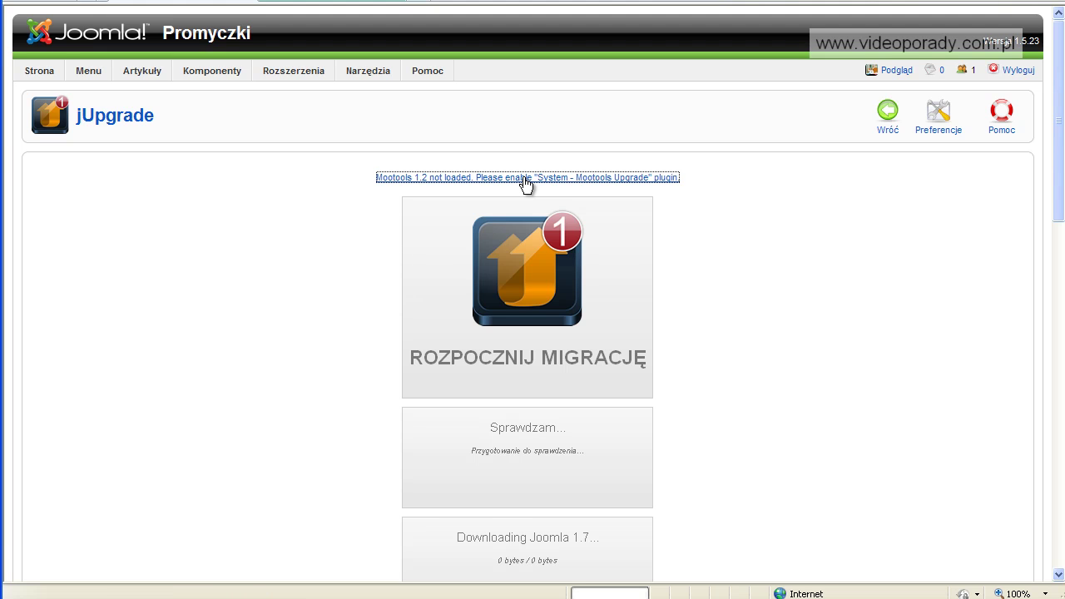
Step: Show 100 plugins per page and enable the "System - Mootools Upgrade" plugin
{"action": "scroll", "coordinate": [448, 336], "scroll_direction": "down", "scroll_amount": 5}
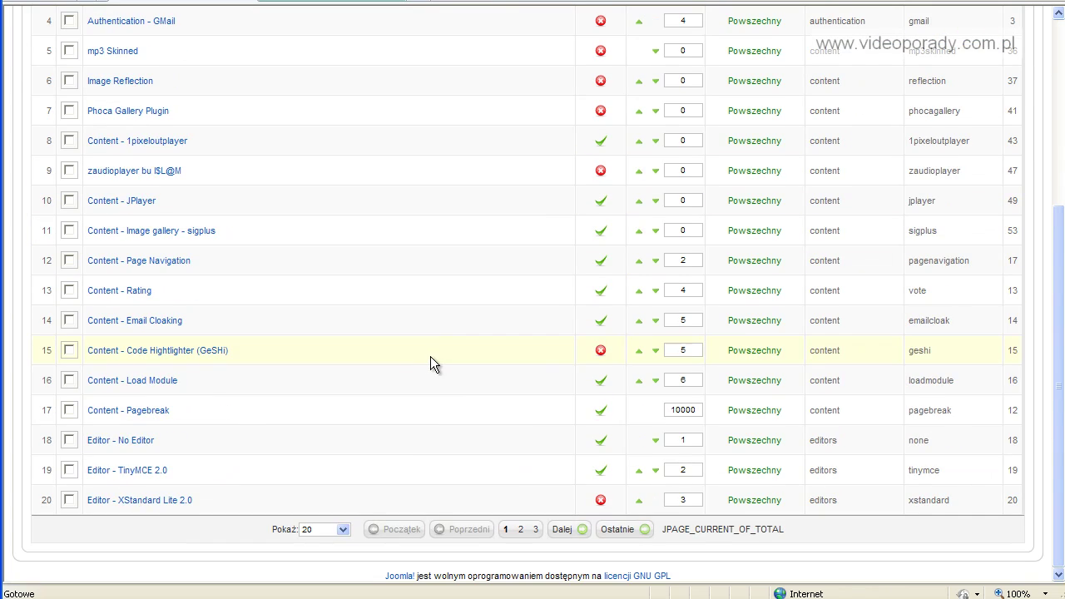
{"action": "left_click", "coordinate": [343, 530]}
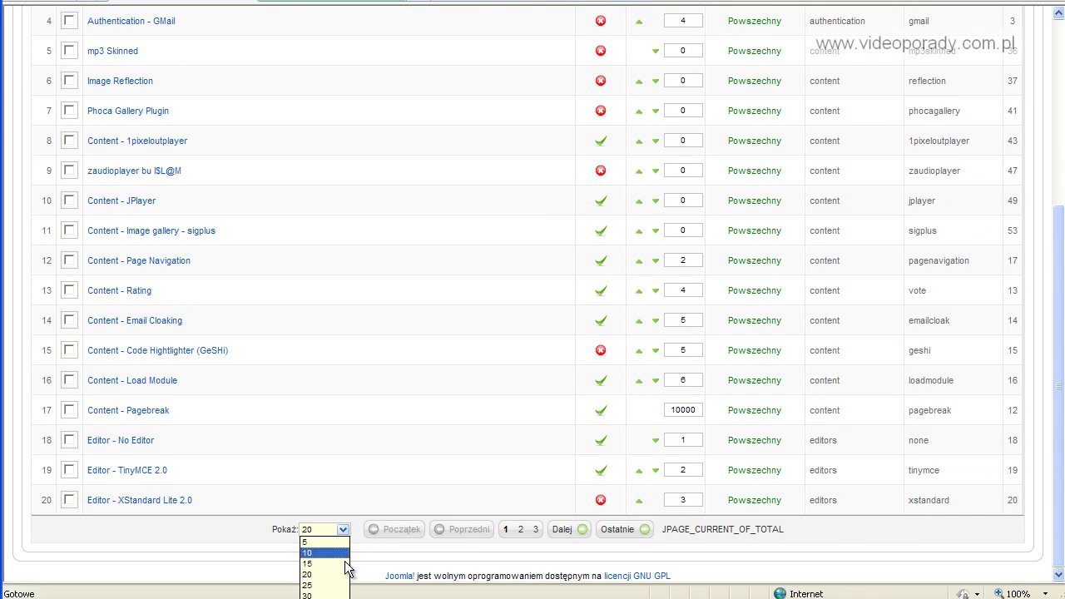
{"action": "left_click", "coordinate": [320, 598]}
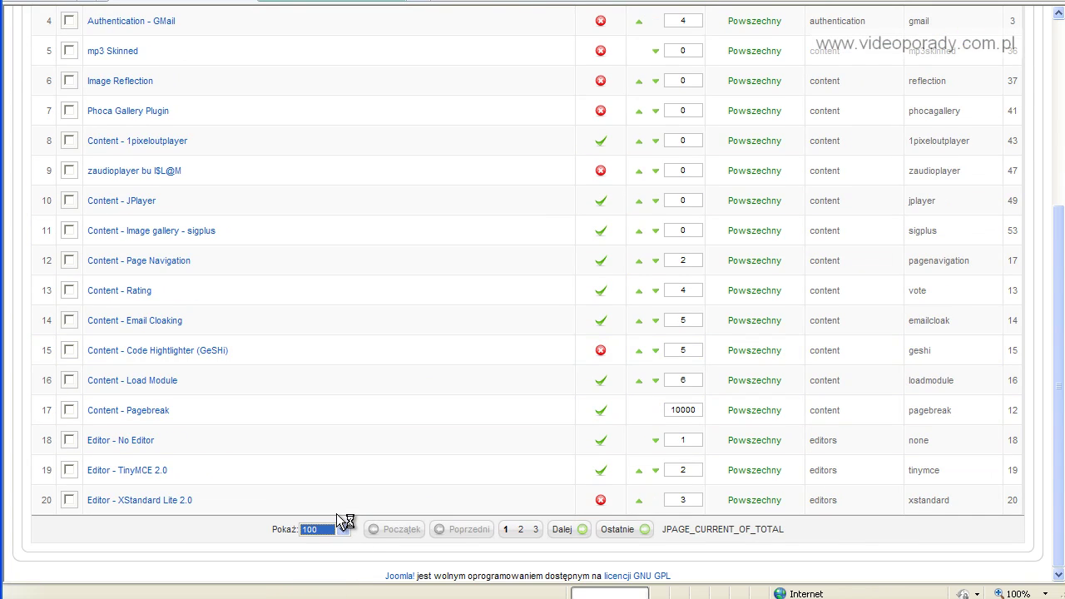
{"action": "scroll", "coordinate": [337, 507], "scroll_direction": "down", "scroll_amount": 7}
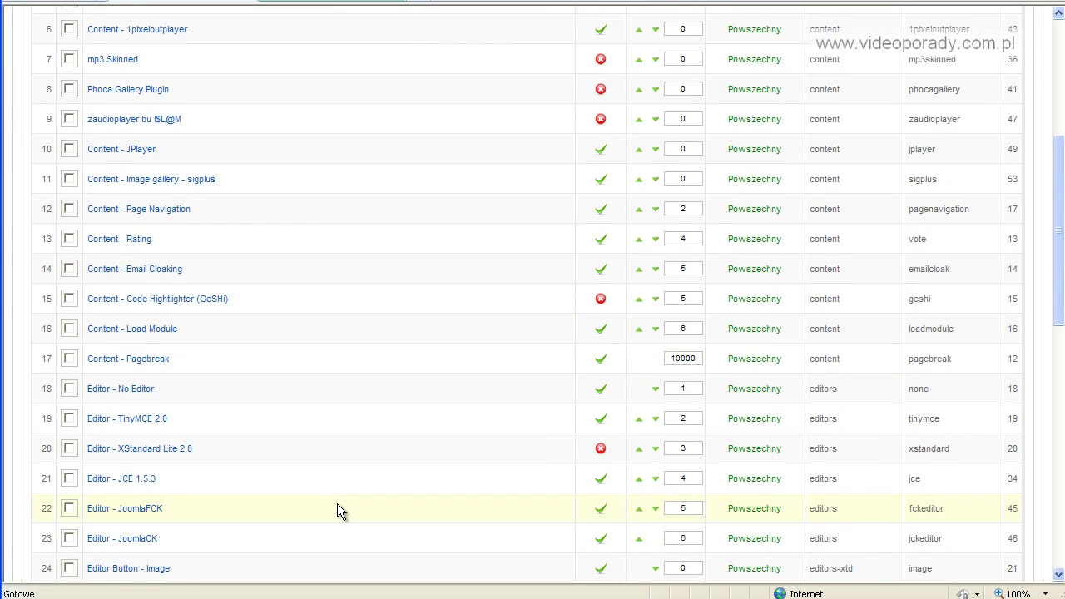
{"action": "scroll", "coordinate": [337, 507], "scroll_direction": "down", "scroll_amount": 5}
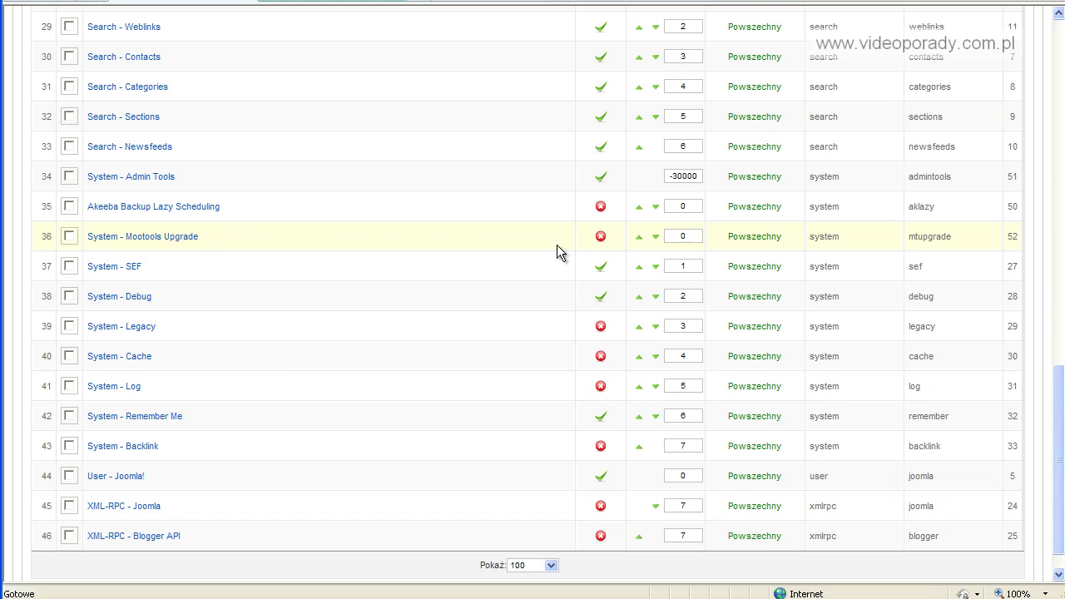
{"action": "left_click", "coordinate": [600, 240]}
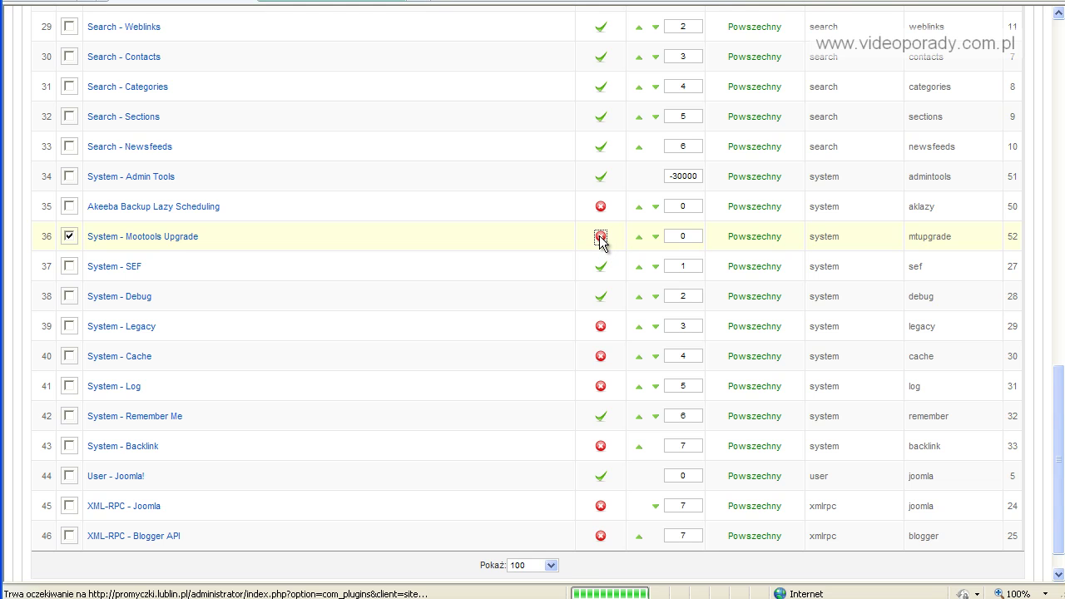
{"action": "scroll", "coordinate": [440, 376], "scroll_direction": "down", "scroll_amount": 8}
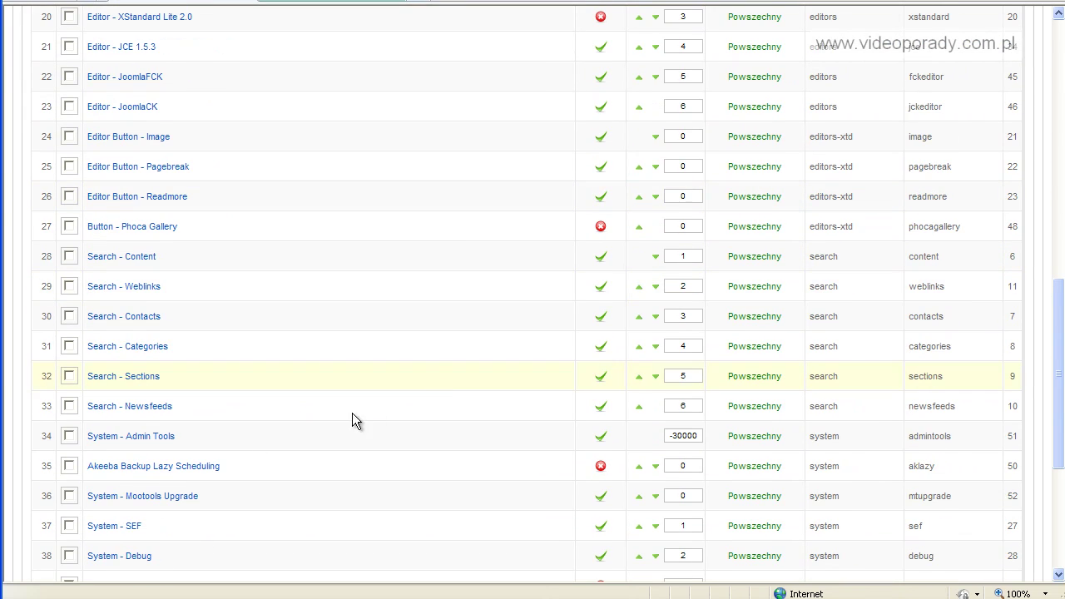
{"action": "scroll", "coordinate": [207, 445], "scroll_direction": "down", "scroll_amount": 2}
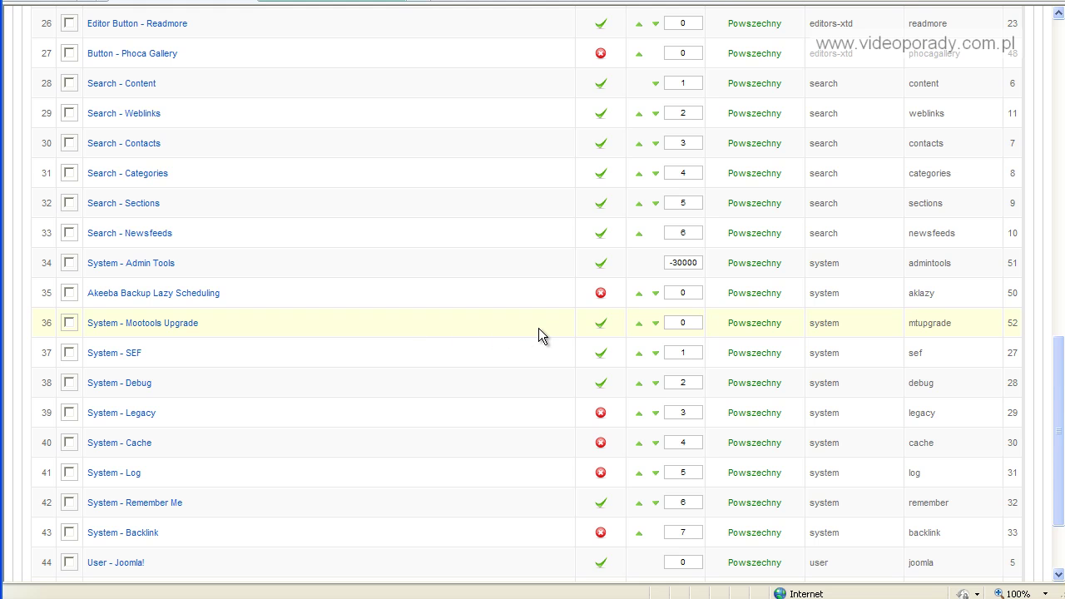
{"action": "scroll", "coordinate": [538, 327], "scroll_direction": "up", "scroll_amount": 9}
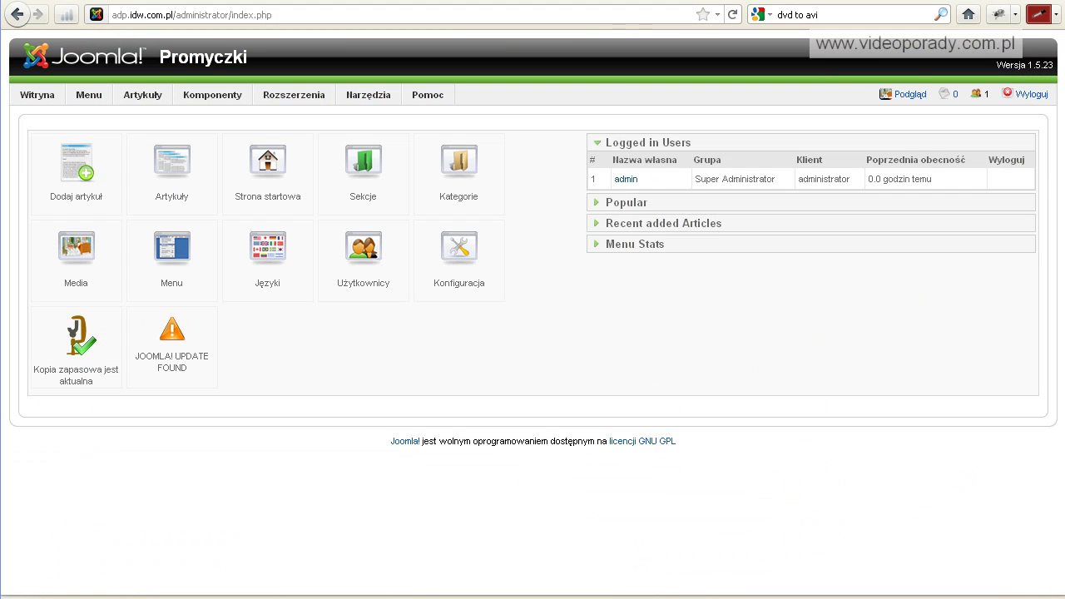
Step: Open the jUpgrade component on the adp.idw.com.pl site and start the migration
{"action": "mouse_move", "coordinate": [259, 95]}
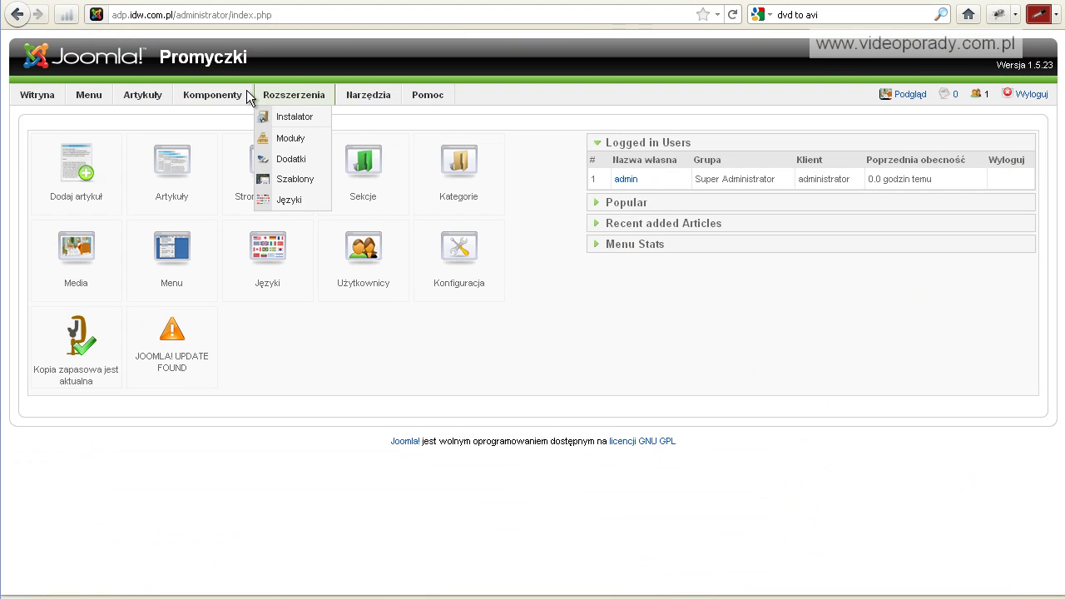
{"action": "mouse_move", "coordinate": [212, 95]}
{"action": "left_click", "coordinate": [214, 263]}
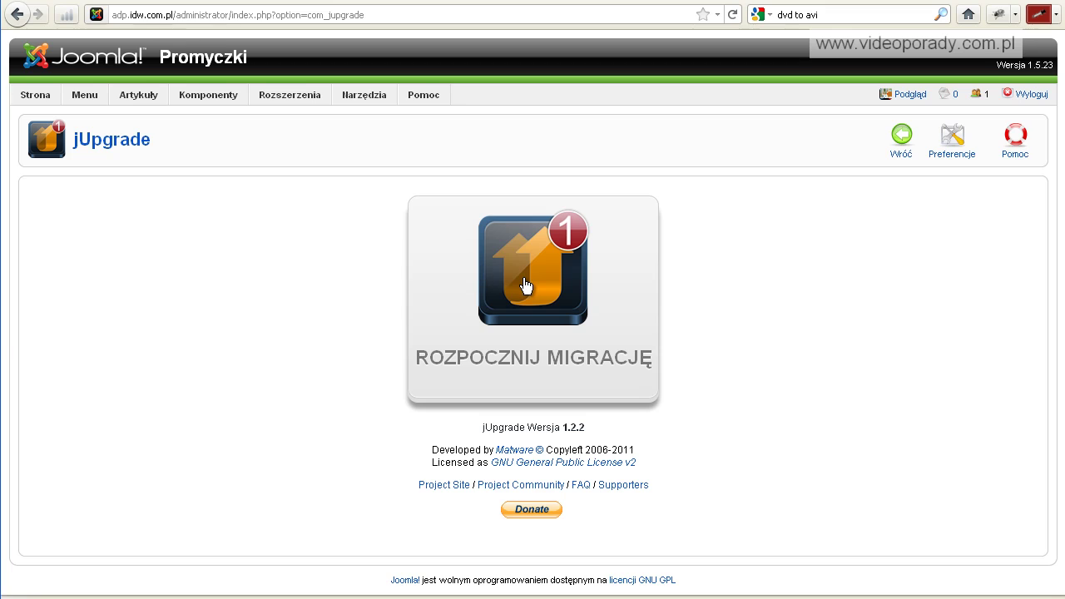
{"action": "left_click", "coordinate": [526, 286]}
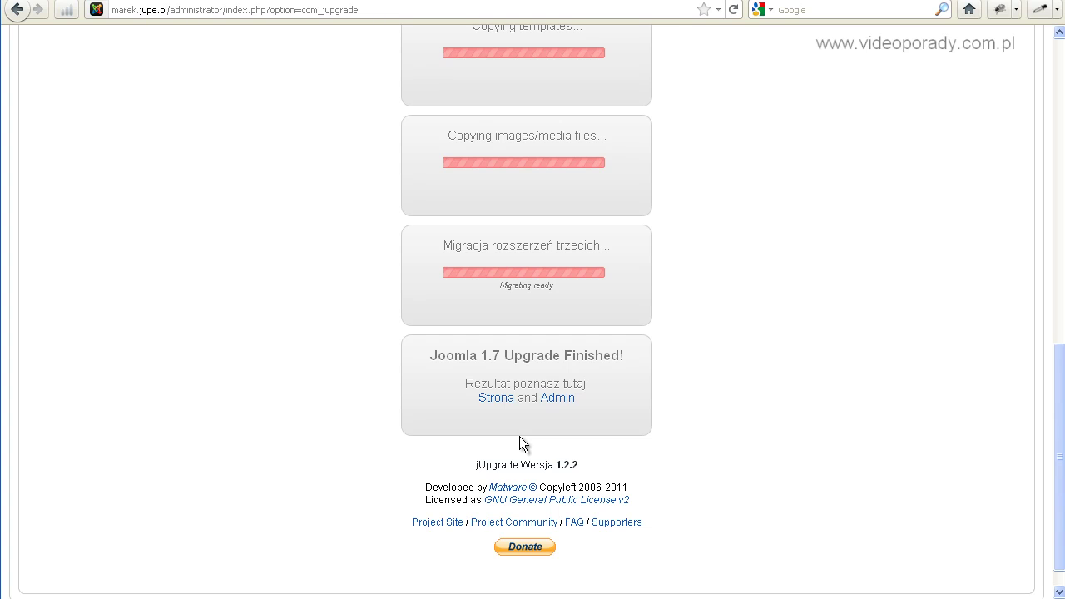
Step: Open the migrated site's front end and look through the transferred articles and menu on its home page
{"action": "left_click", "coordinate": [496, 398]}
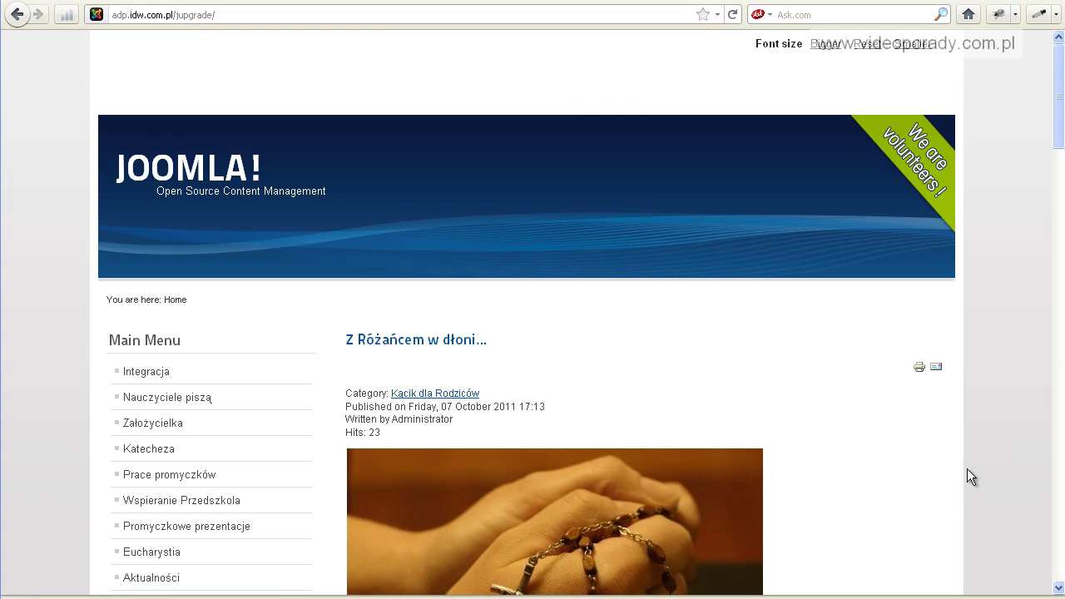
{"action": "scroll", "coordinate": [967, 468], "scroll_direction": "down", "scroll_amount": 10}
{"action": "scroll", "coordinate": [967, 468], "scroll_direction": "down", "scroll_amount": 5}
{"action": "scroll", "coordinate": [966, 469], "scroll_direction": "down", "scroll_amount": 15}
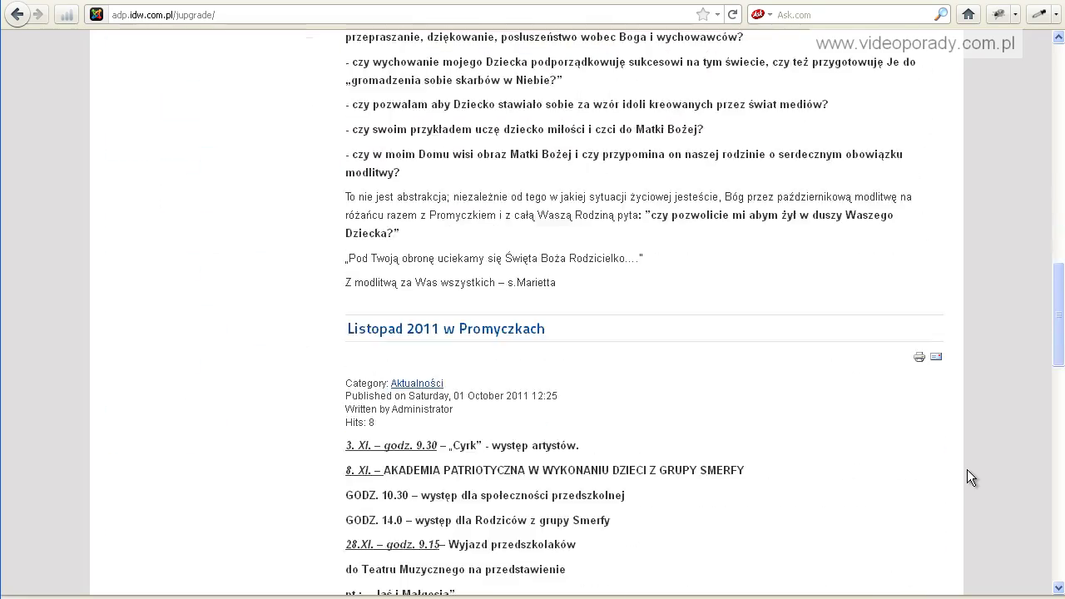
{"action": "scroll", "coordinate": [967, 470], "scroll_direction": "up", "scroll_amount": 20}
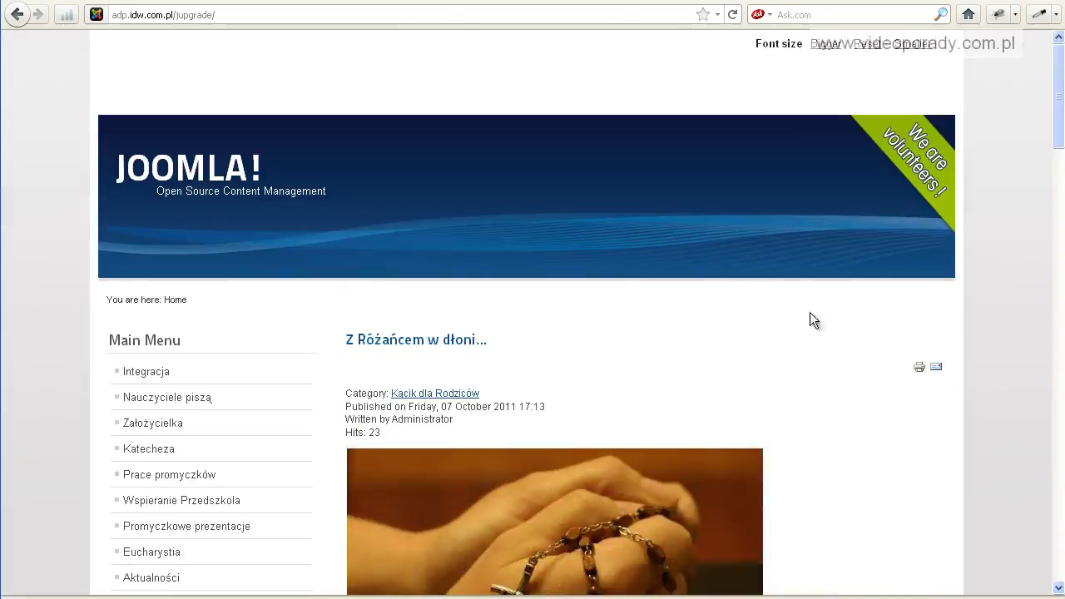
Step: Open the migrated site's back end at adp.idw.com.pl/jupgrade/administrator and log in with the prefilled credentials
{"action": "left_click", "coordinate": [271, 12]}
{"action": "left_click", "coordinate": [272, 12]}
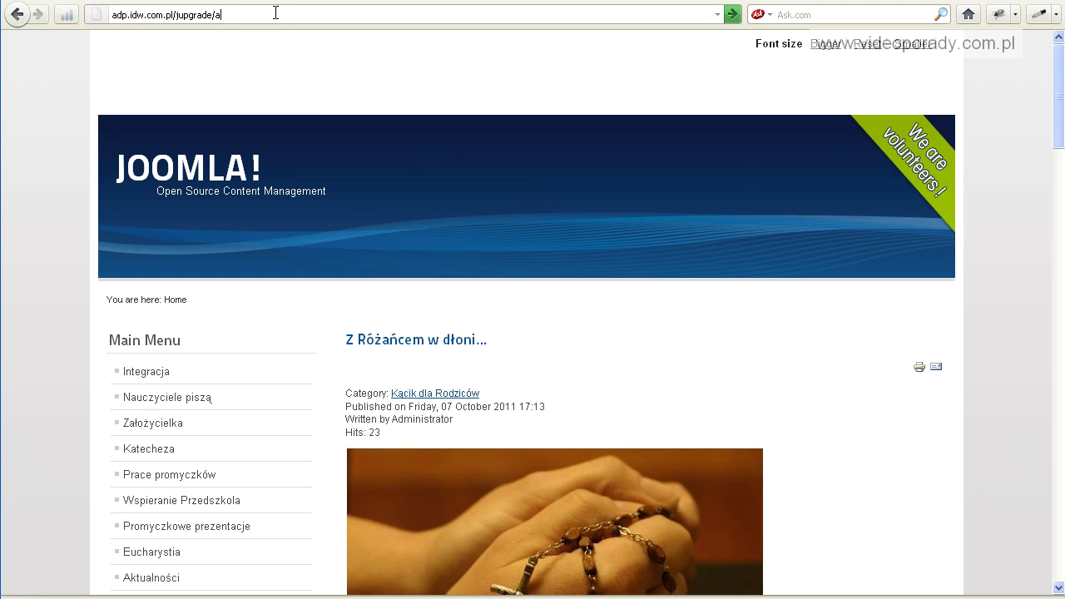
{"action": "type", "text": "ad"}
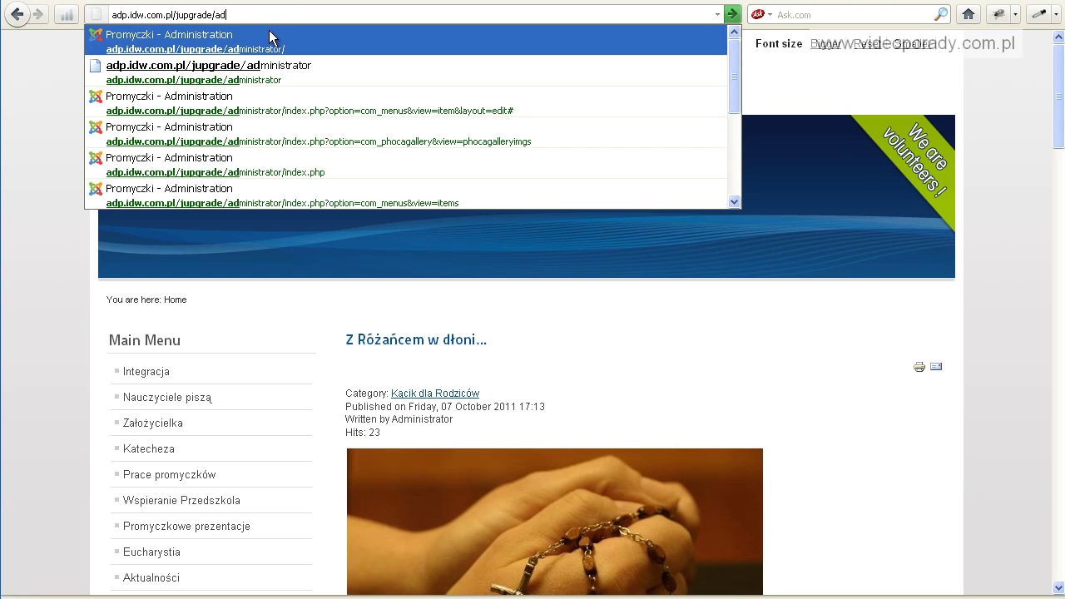
{"action": "left_click", "coordinate": [269, 31]}
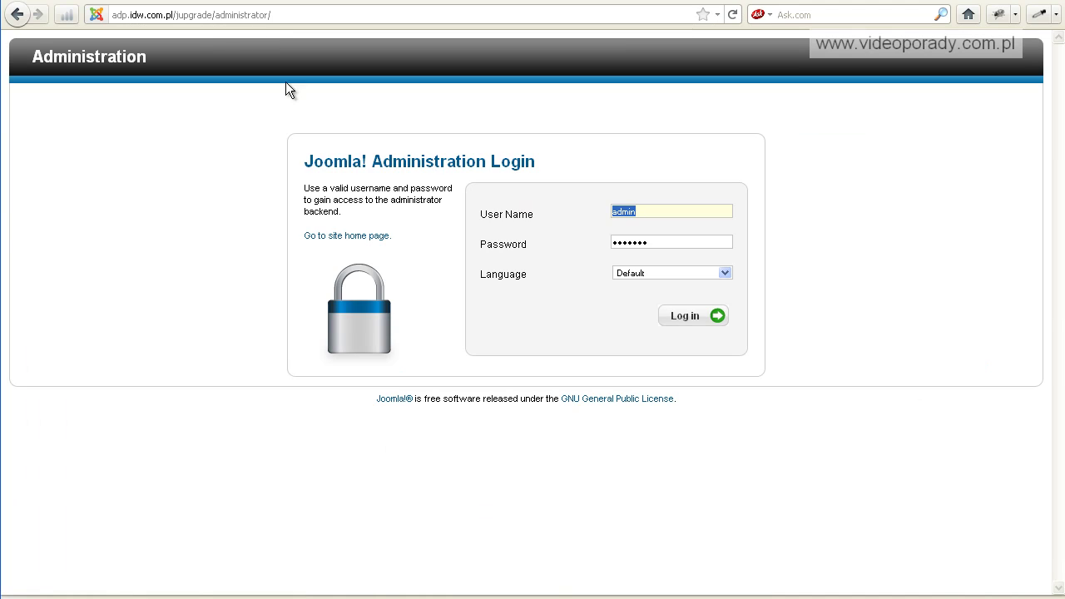
{"action": "left_click", "coordinate": [691, 316]}
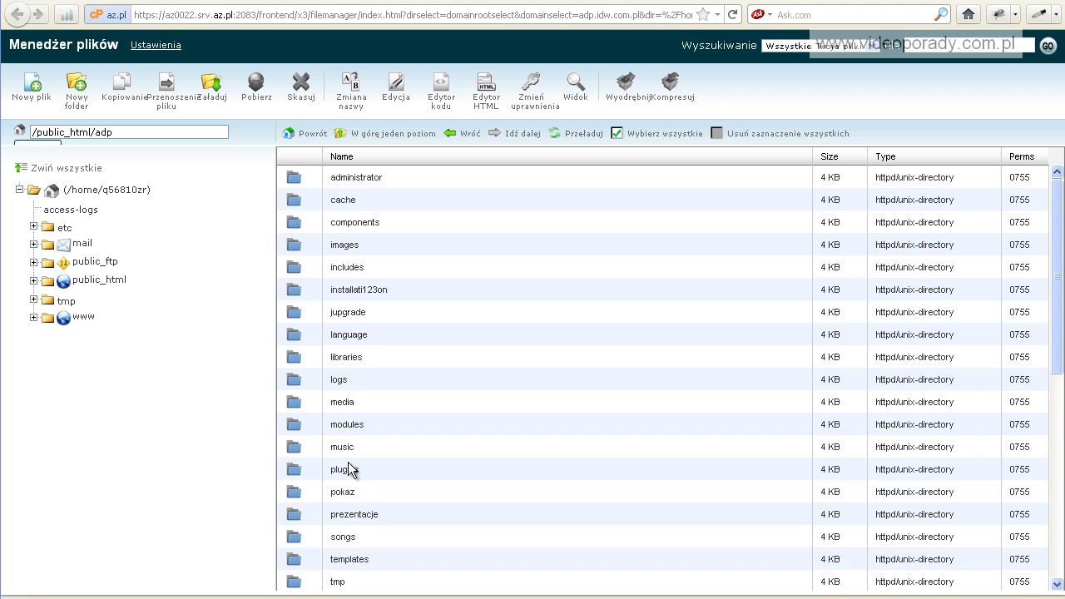
Step: In the hosting file manager, copy the phocagallery folder from /public_html/adp/images to /public_html/adp/jupgrade/images
{"action": "double_click", "coordinate": [294, 245]}
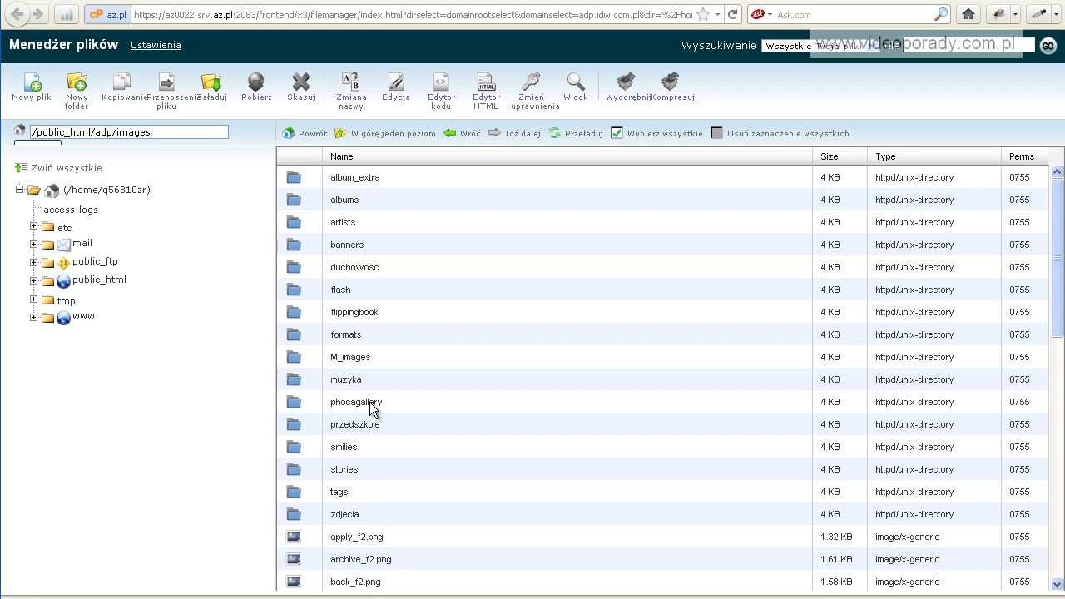
{"action": "left_click", "coordinate": [373, 141]}
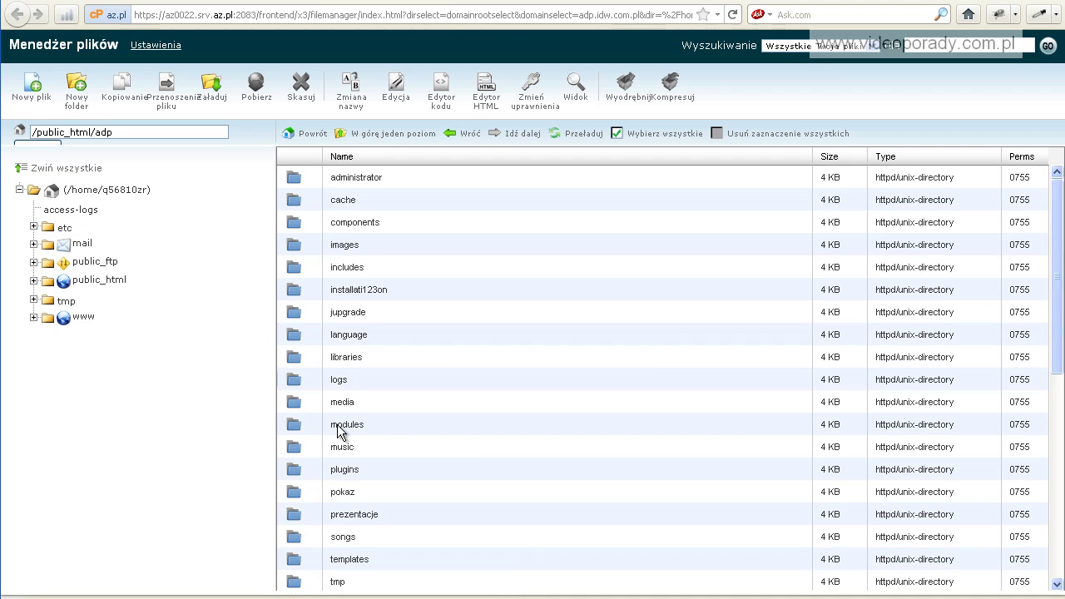
{"action": "double_click", "coordinate": [336, 246]}
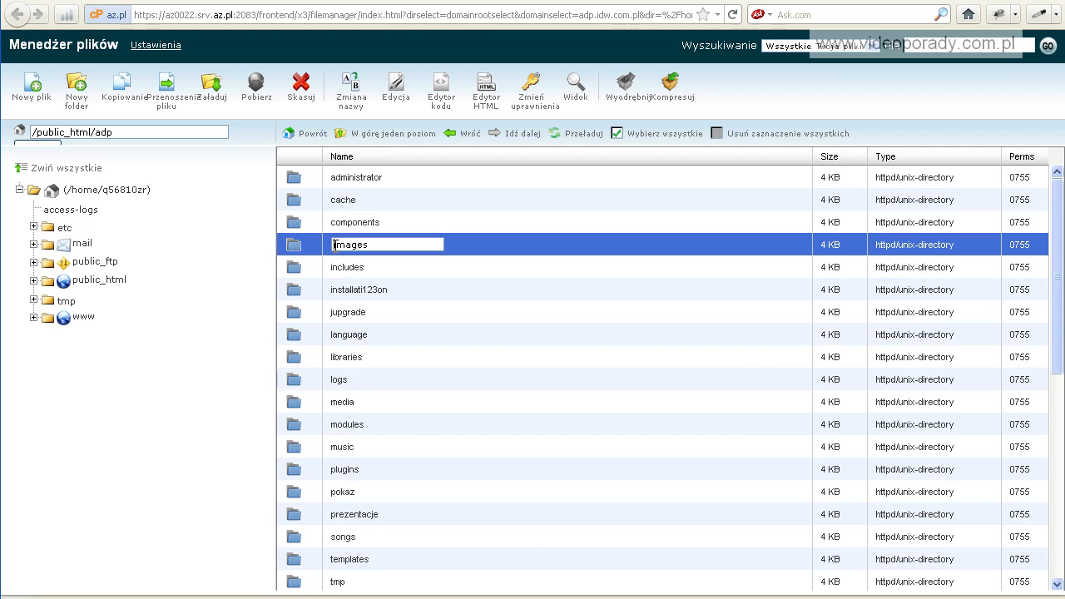
{"action": "double_click", "coordinate": [293, 243]}
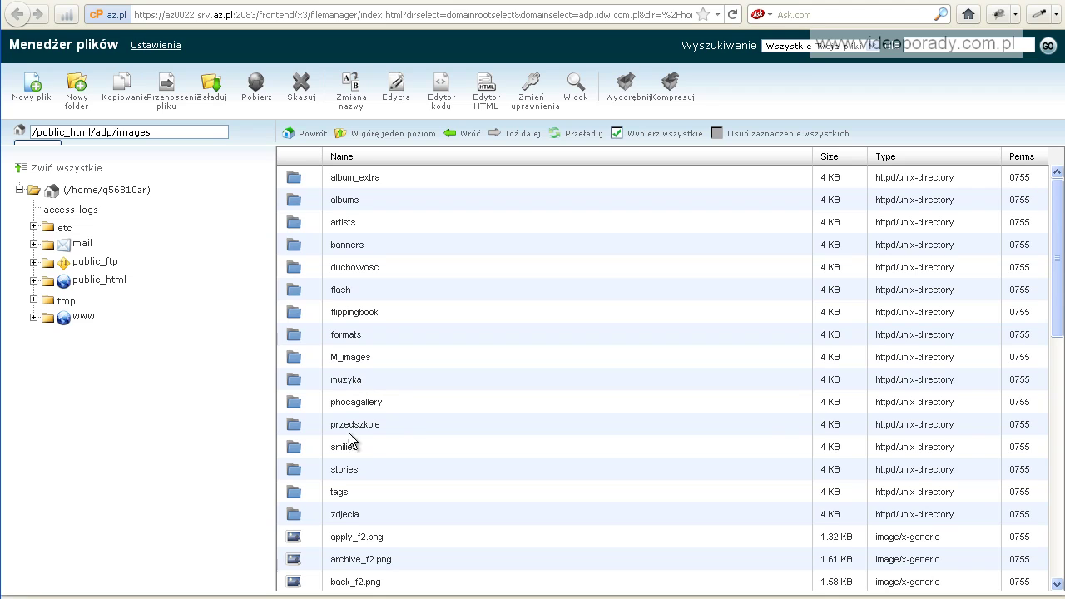
{"action": "left_click", "coordinate": [345, 408]}
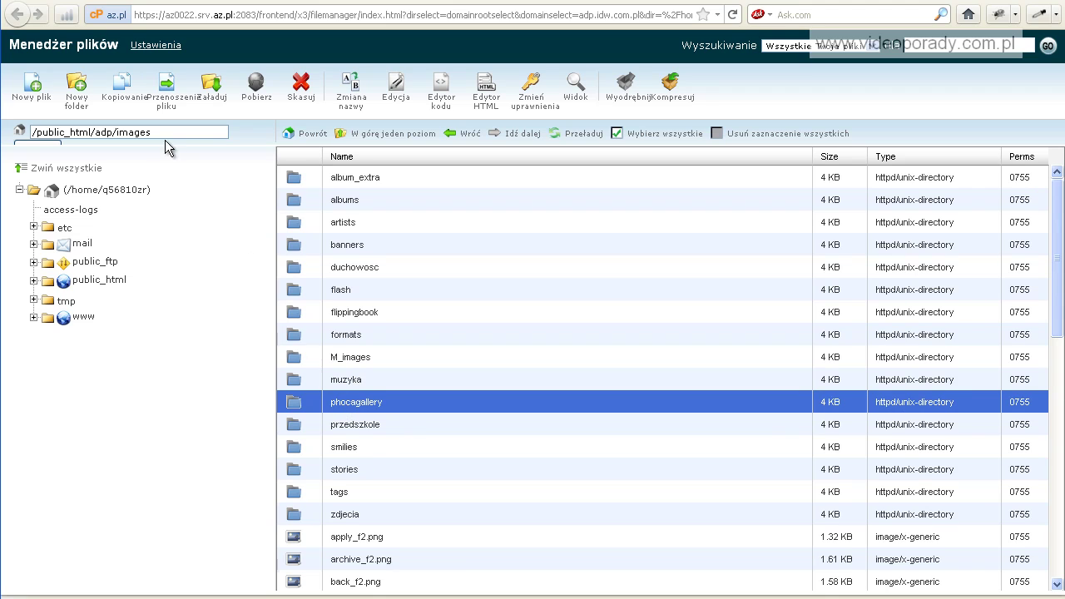
{"action": "left_click", "coordinate": [118, 91]}
{"action": "left_click_drag", "start_coordinate": [496, 391], "coordinate": [341, 391]}
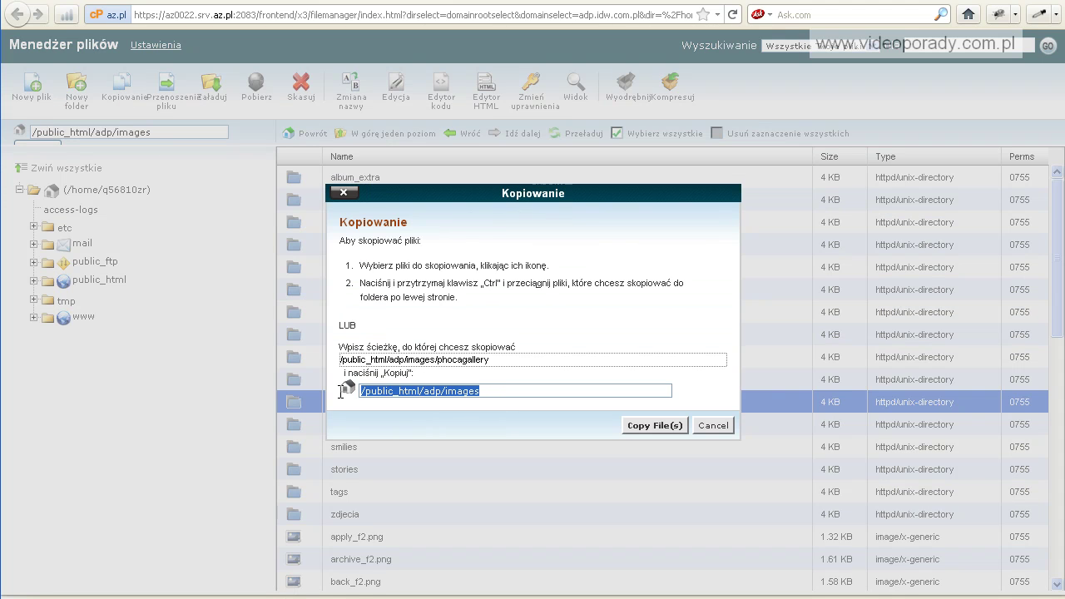
{"action": "right_click", "coordinate": [390, 386]}
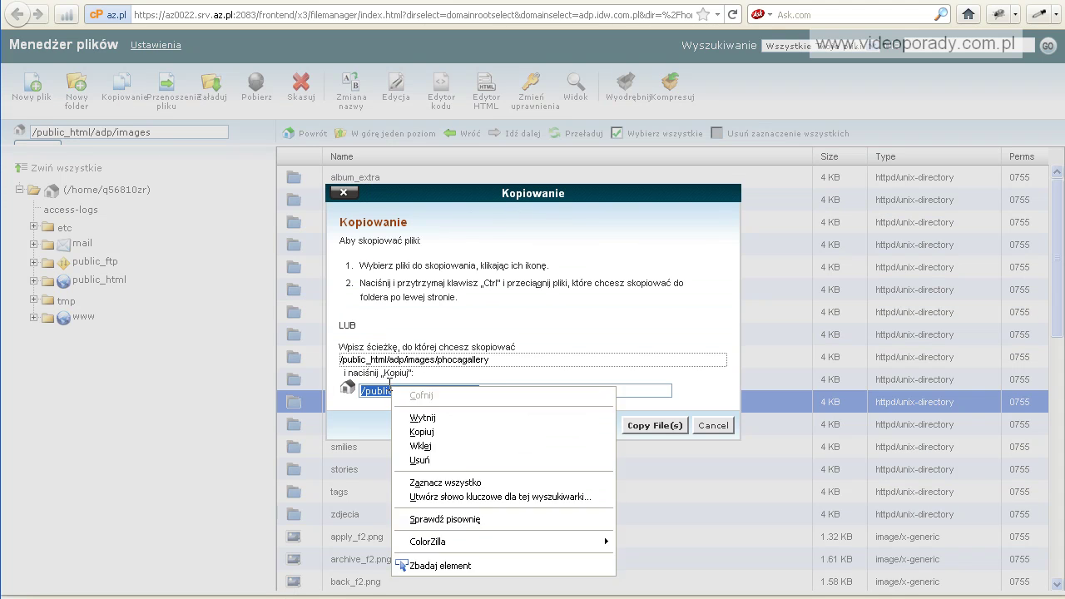
{"action": "left_click", "coordinate": [431, 445]}
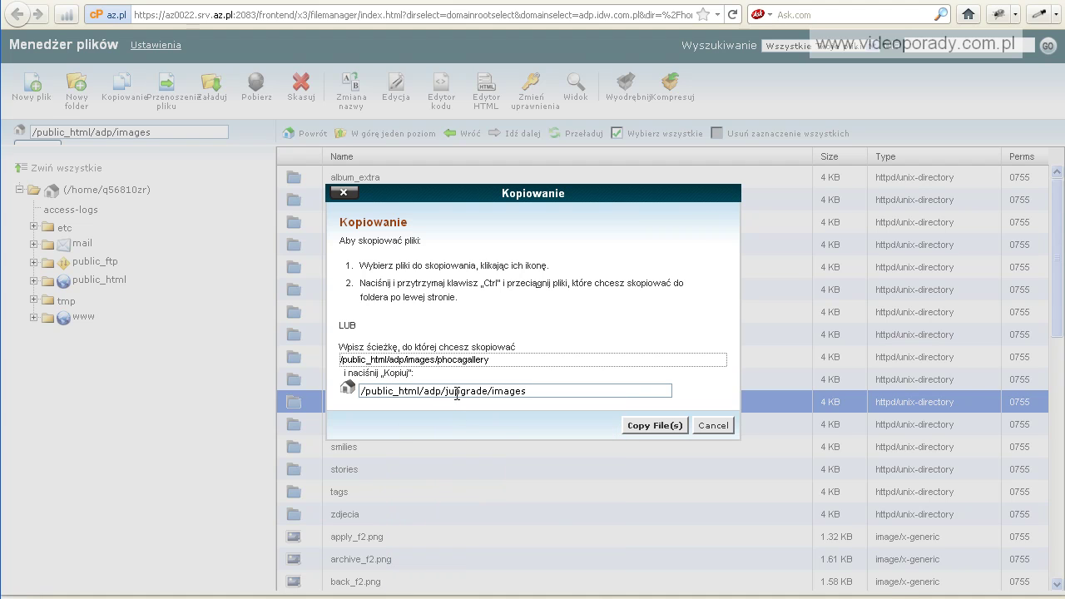
{"action": "left_click", "coordinate": [651, 426]}
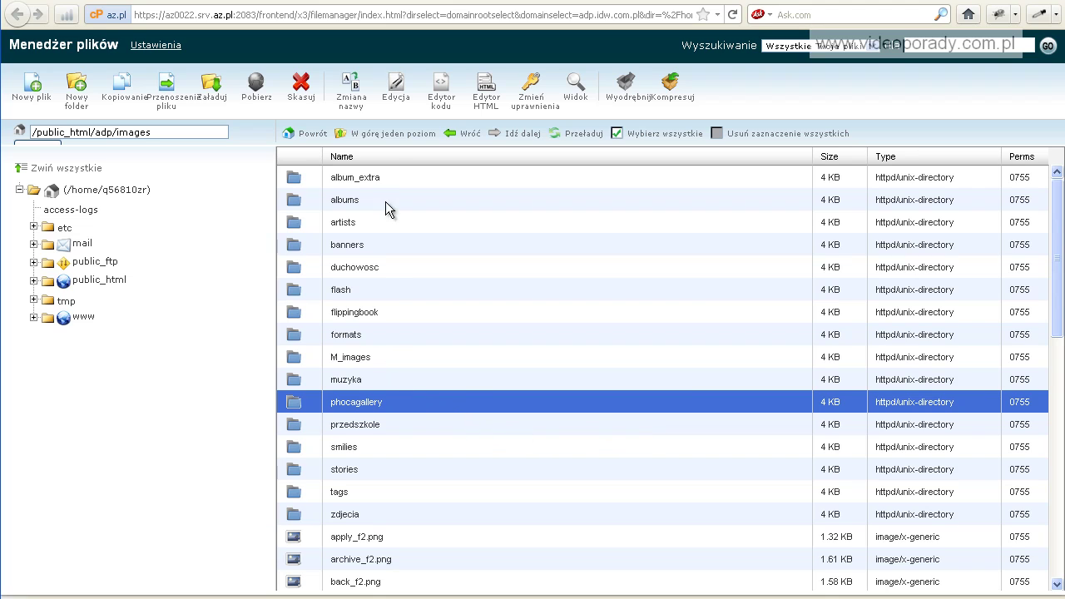
Step: Open the phocagallery folder in /public_html/adp/jupgrade/images and look through its copied gallery subfolders
{"action": "left_click", "coordinate": [387, 135]}
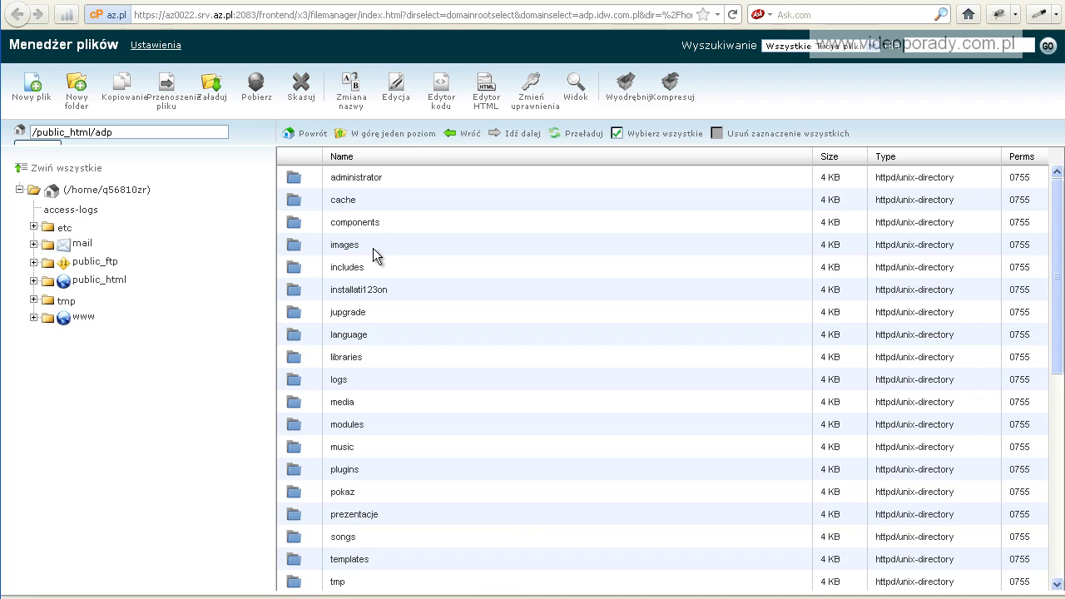
{"action": "left_click", "coordinate": [294, 314]}
{"action": "double_click", "coordinate": [293, 312]}
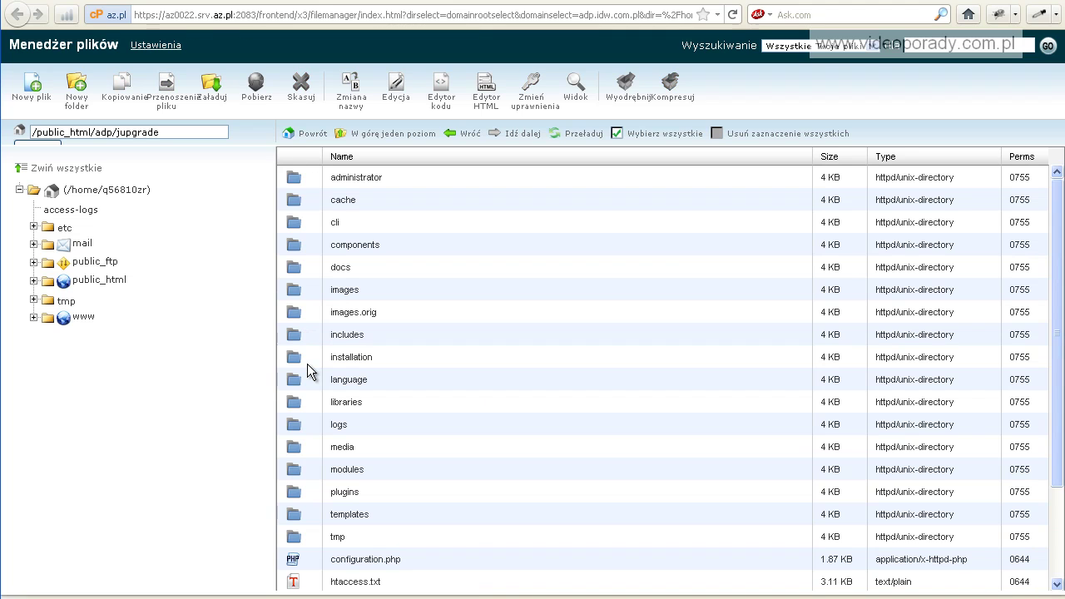
{"action": "left_click", "coordinate": [291, 292]}
{"action": "double_click", "coordinate": [292, 293]}
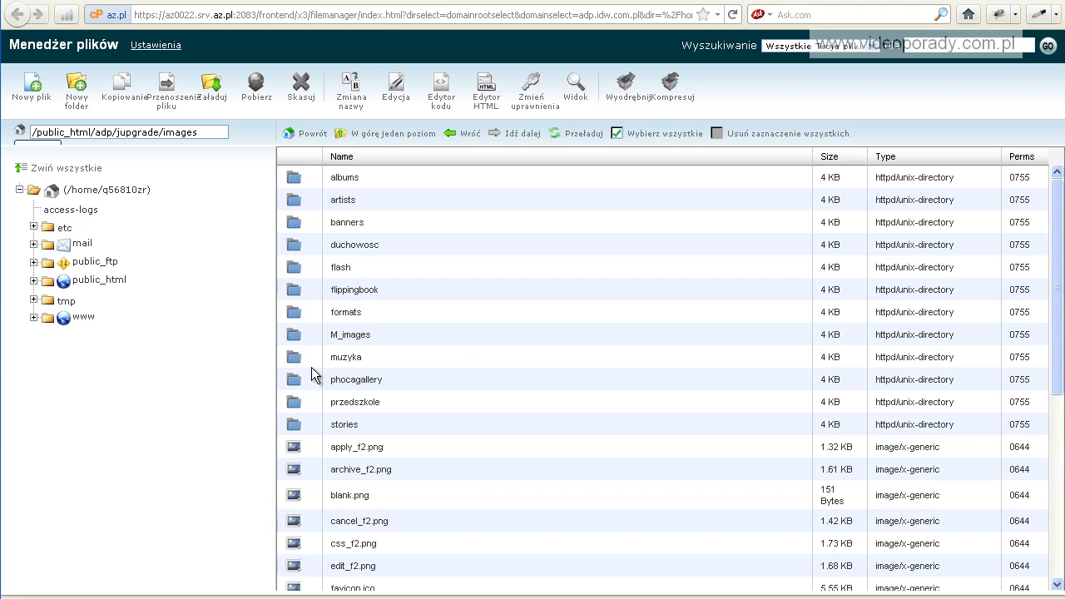
{"action": "double_click", "coordinate": [309, 382]}
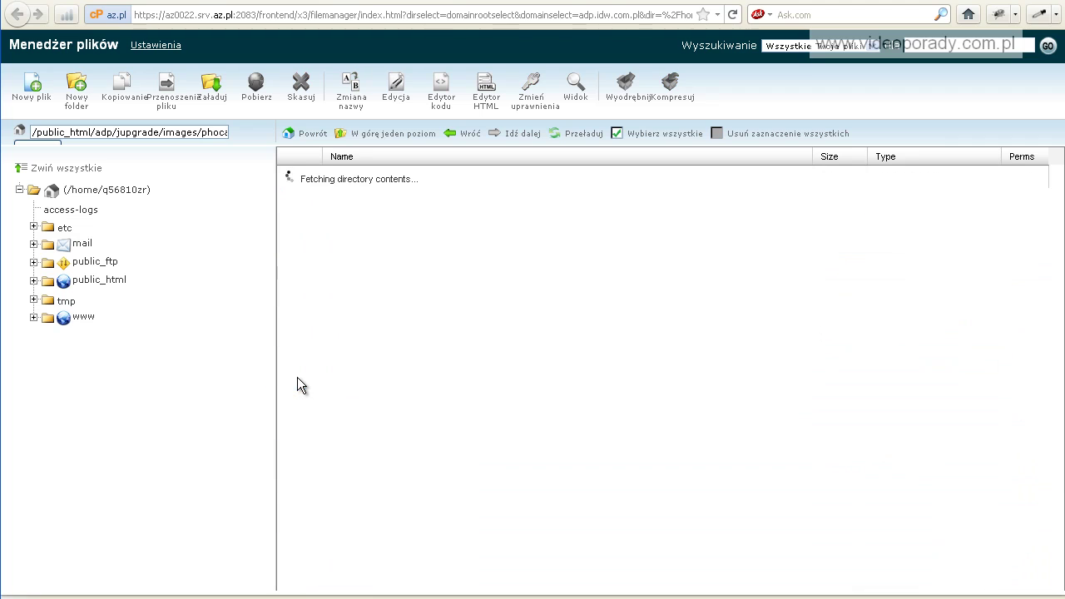
{"action": "scroll", "coordinate": [355, 413], "scroll_direction": "down", "scroll_amount": 5}
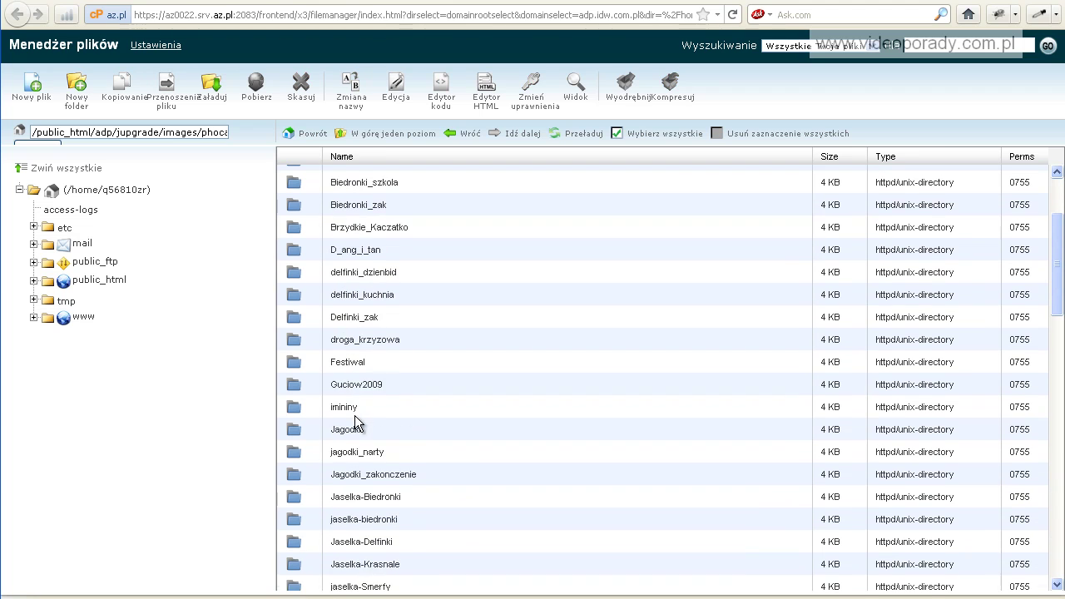
{"action": "scroll", "coordinate": [361, 437], "scroll_direction": "down", "scroll_amount": 15}
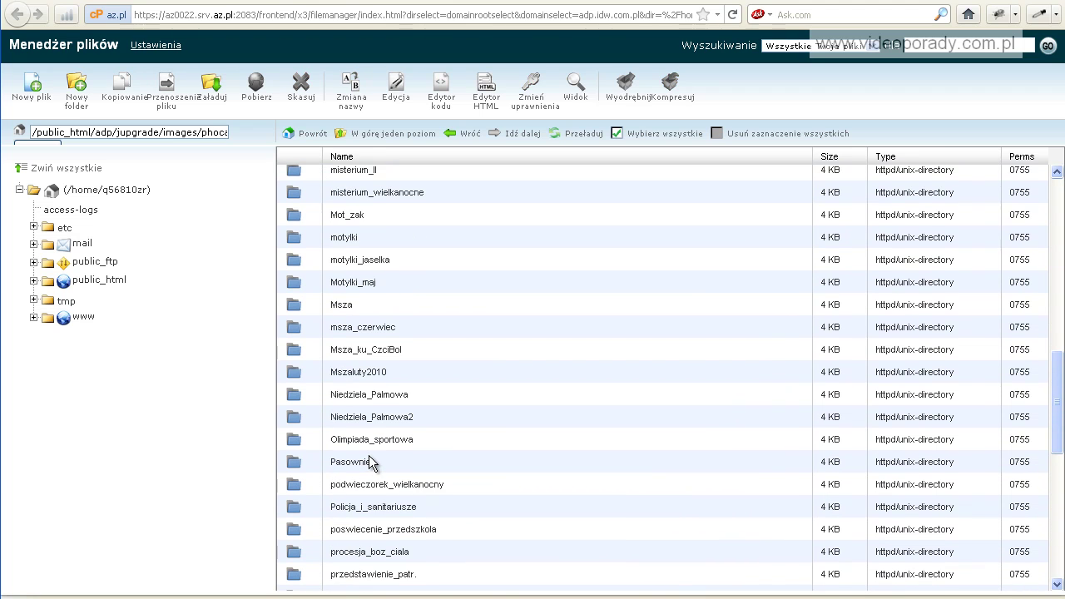
{"action": "scroll", "coordinate": [368, 454], "scroll_direction": "down", "scroll_amount": 5}
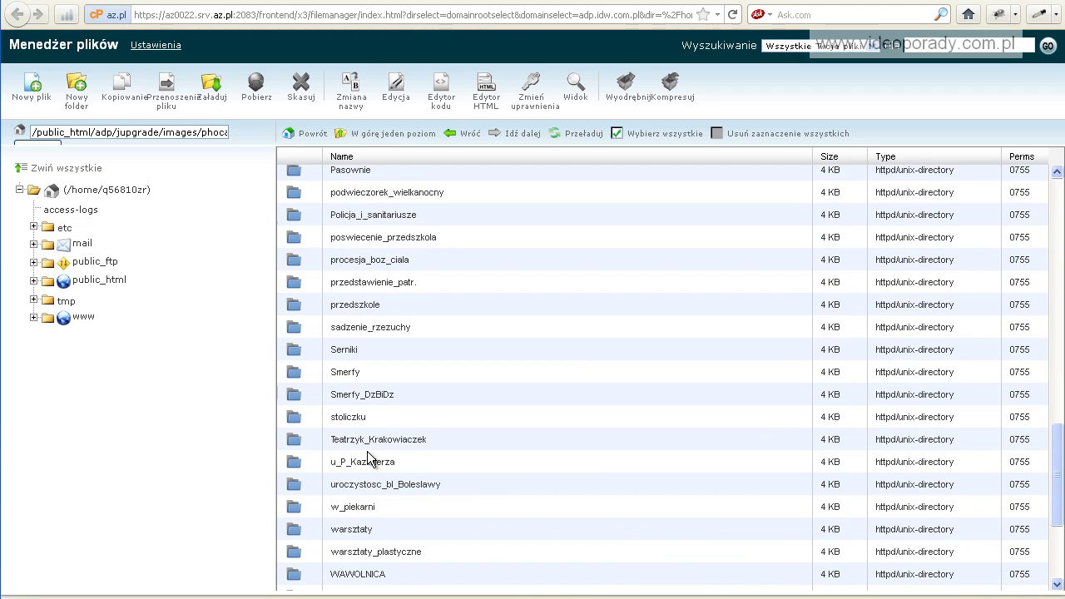
Step: Return to the Joomla 1.7 administration and upload the com_phocagallery_v3.1.0.zip package through the Extension Manager
{"action": "left_click", "coordinate": [665, 2]}
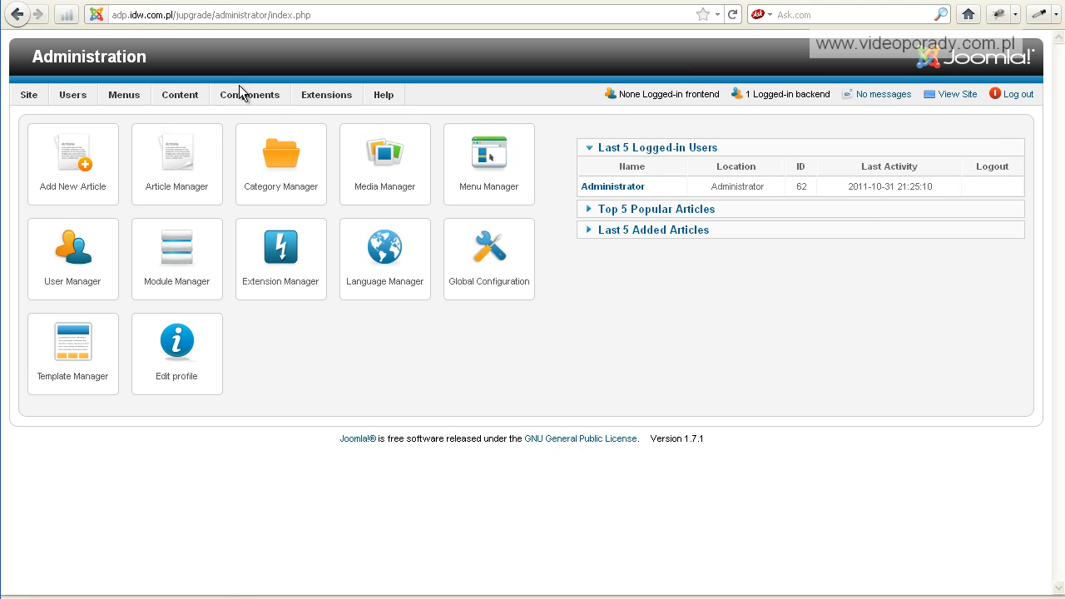
{"action": "mouse_move", "coordinate": [308, 98]}
{"action": "left_click", "coordinate": [320, 121]}
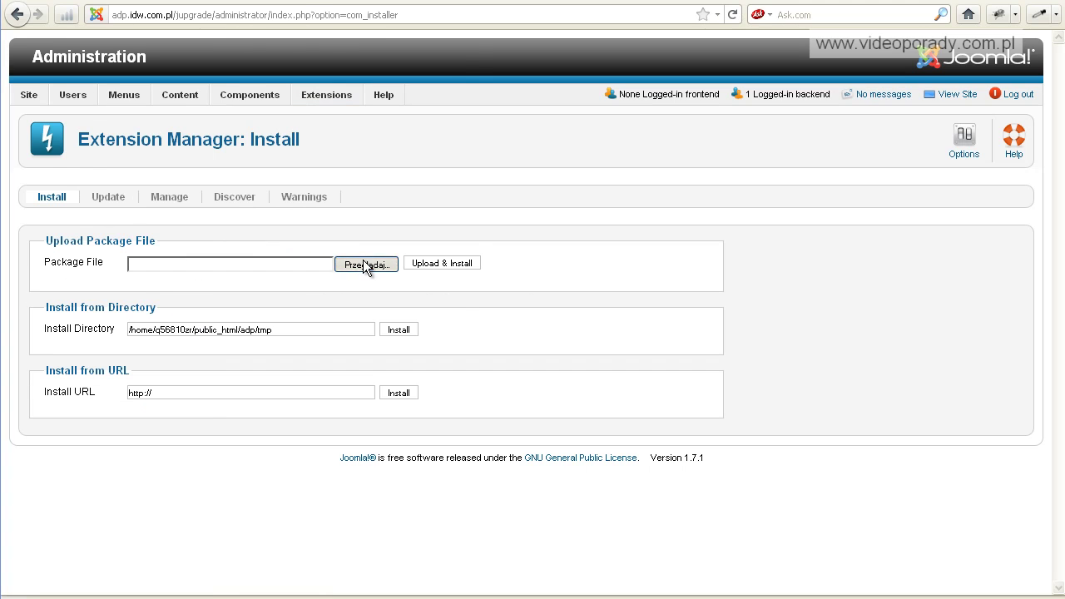
{"action": "left_click", "coordinate": [363, 263]}
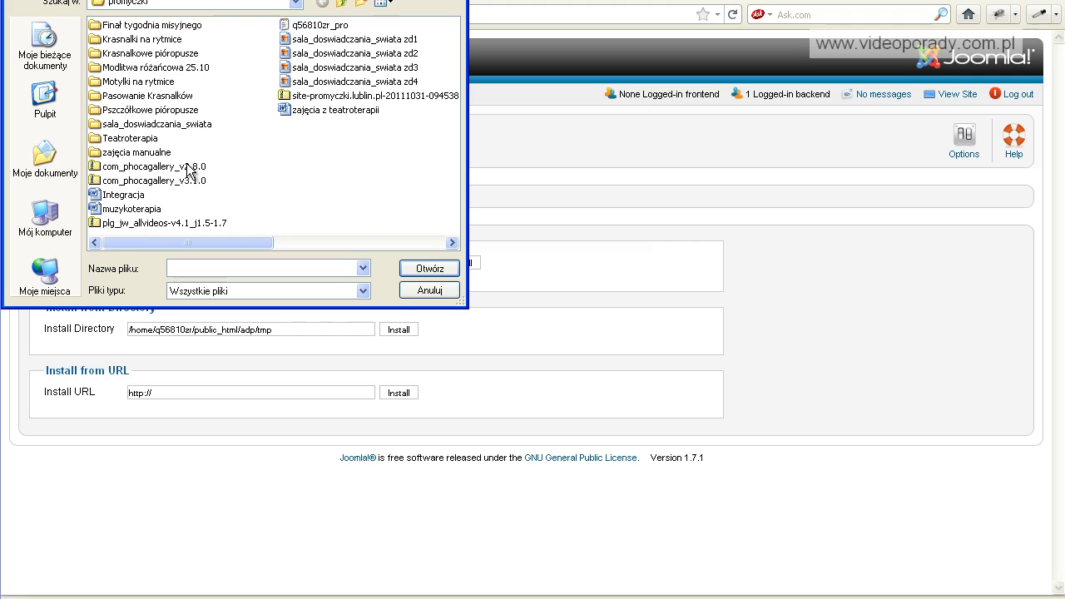
{"action": "left_click", "coordinate": [161, 181]}
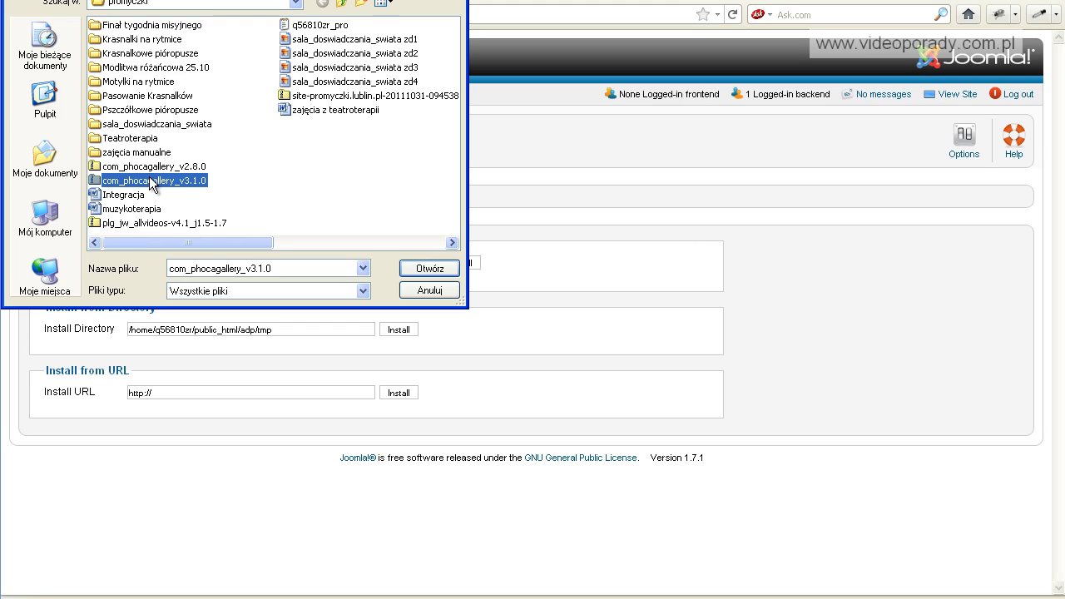
{"action": "left_click", "coordinate": [422, 269]}
{"action": "left_click", "coordinate": [429, 266]}
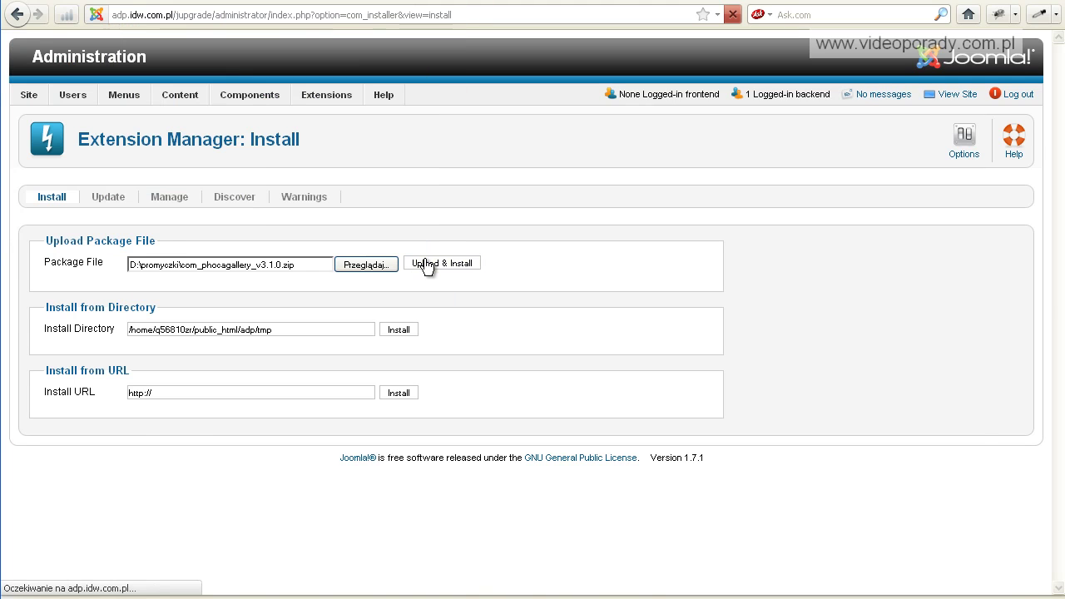
Step: Complete the Phoca Gallery setup as a new installation and open its image list
{"action": "scroll", "coordinate": [418, 251], "scroll_direction": "down", "scroll_amount": 5}
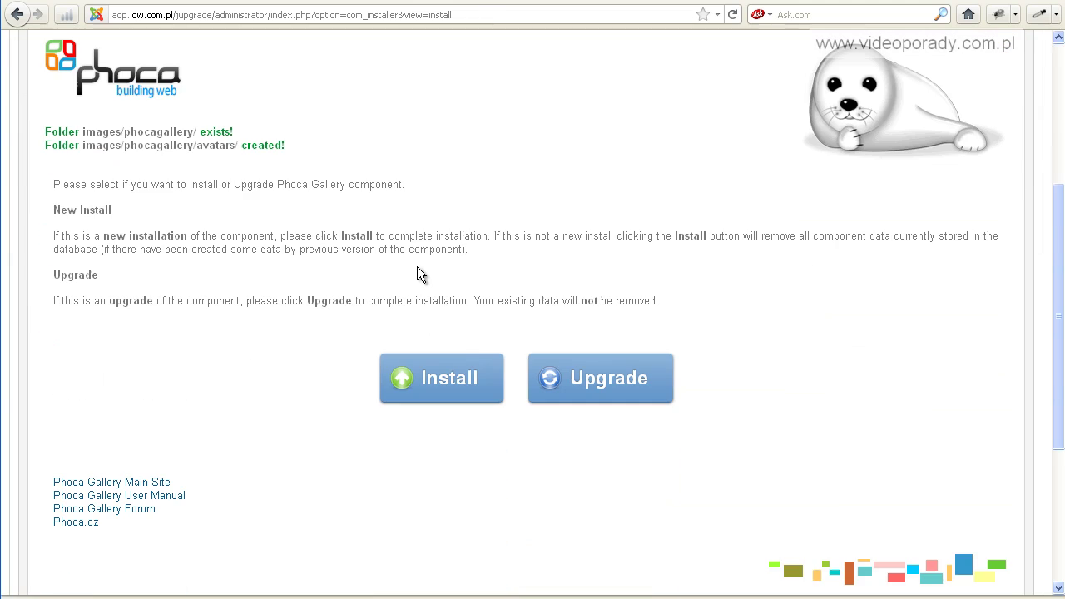
{"action": "left_click", "coordinate": [452, 379]}
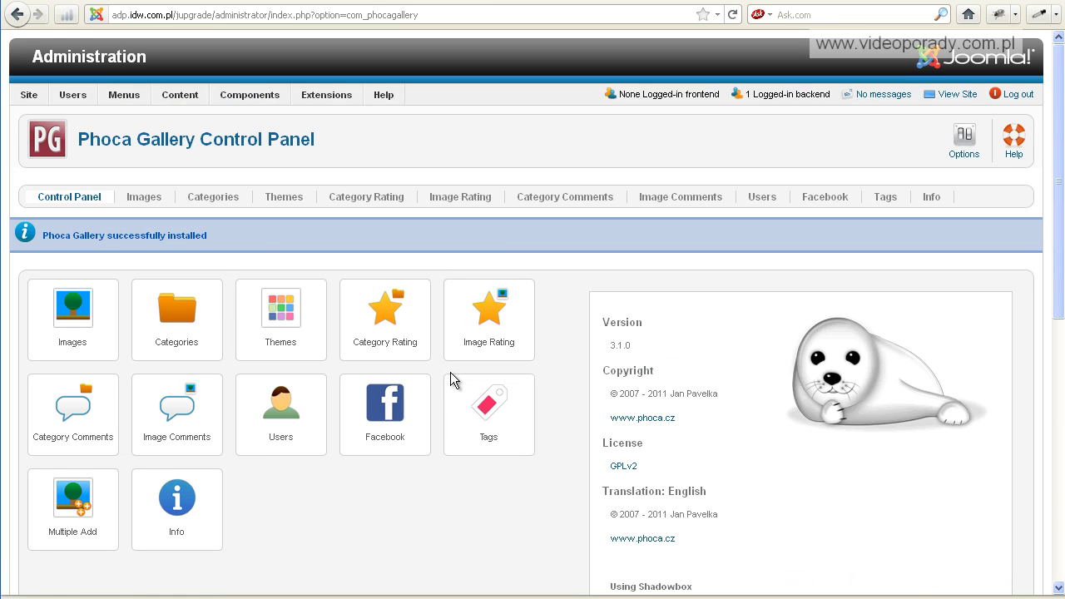
{"action": "left_click", "coordinate": [134, 198]}
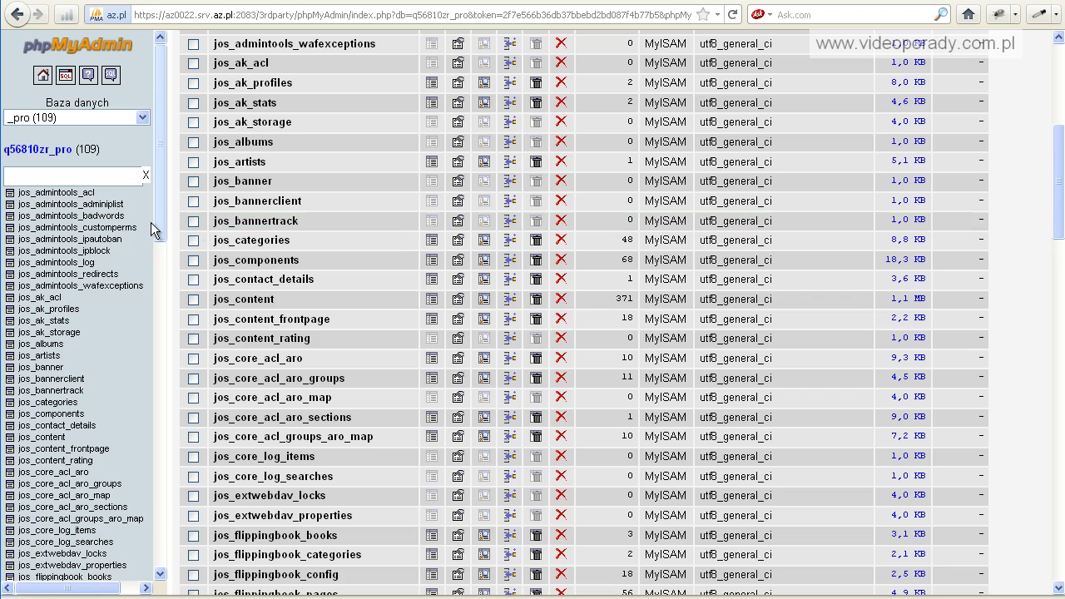
Step: In phpMyAdmin, reload the site's table list, select the tables from jos_phocagallery to jos_phocagallery_votes_statistics, and open the export settings for them
{"action": "left_click", "coordinate": [38, 154]}
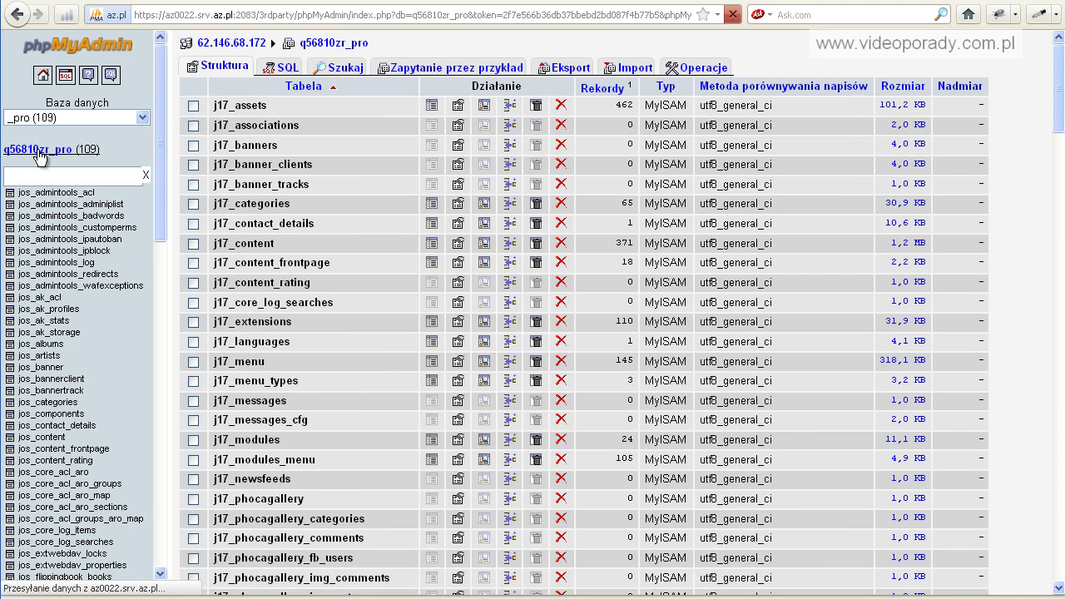
{"action": "scroll", "coordinate": [262, 217], "scroll_direction": "down", "scroll_amount": 6}
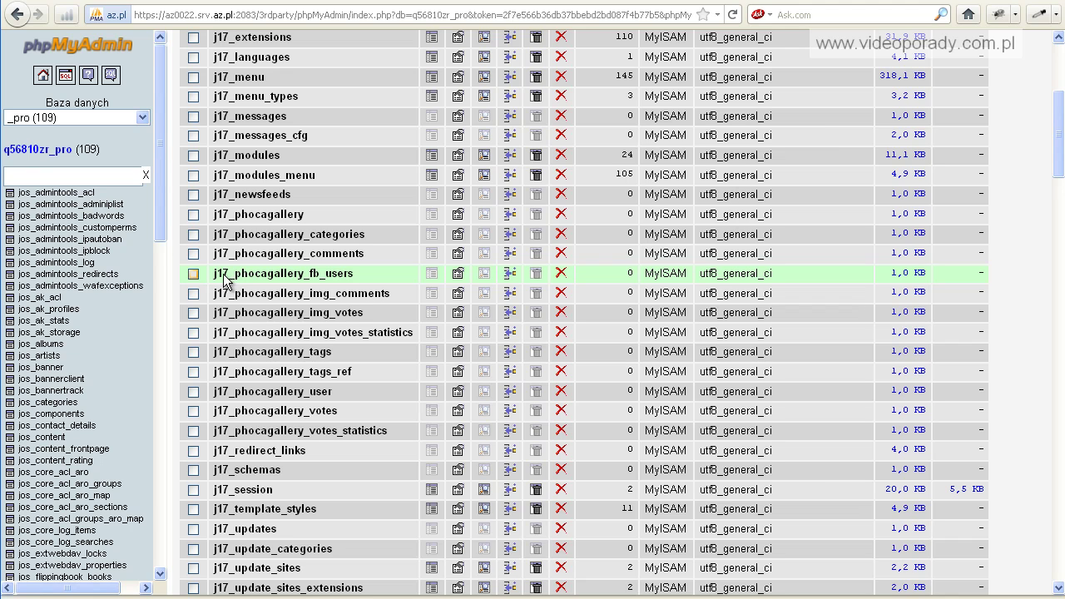
{"action": "scroll", "coordinate": [250, 287], "scroll_direction": "down", "scroll_amount": 20}
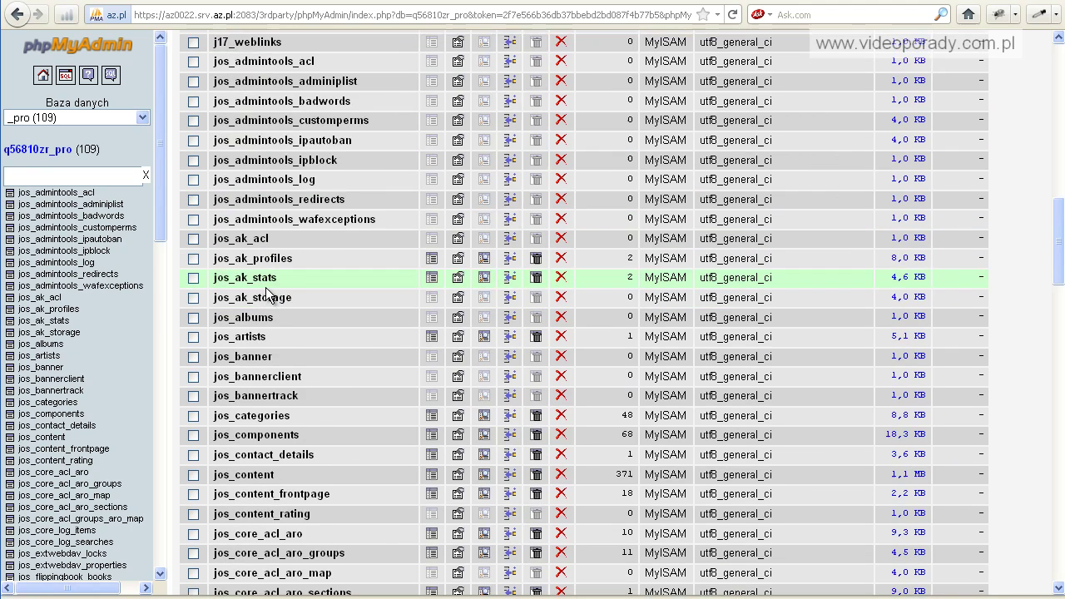
{"action": "scroll", "coordinate": [266, 295], "scroll_direction": "down", "scroll_amount": 15}
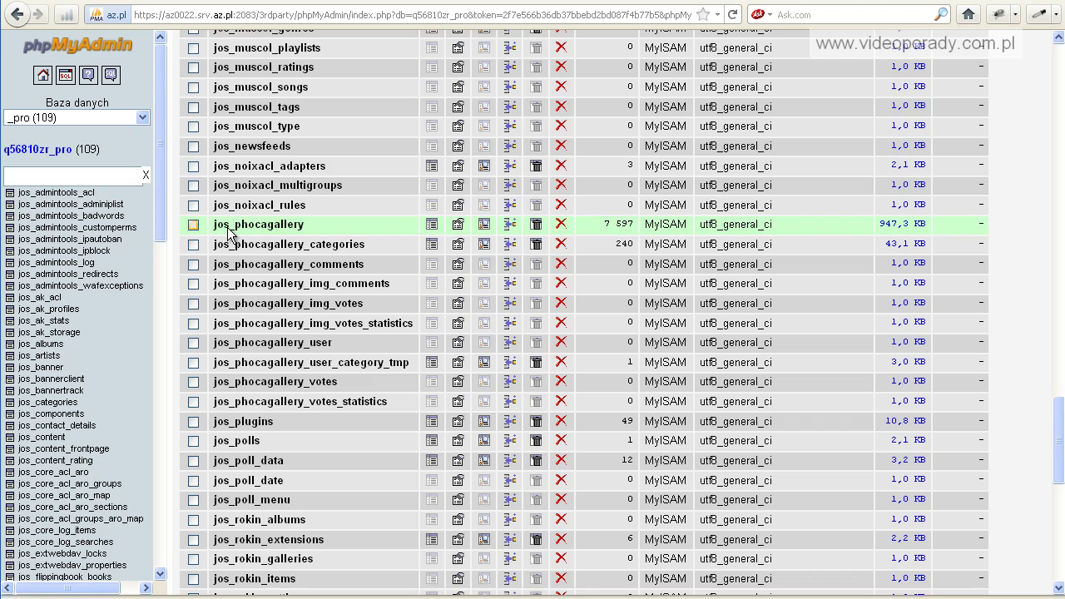
{"action": "left_click", "coordinate": [274, 405], "text": "shift"}
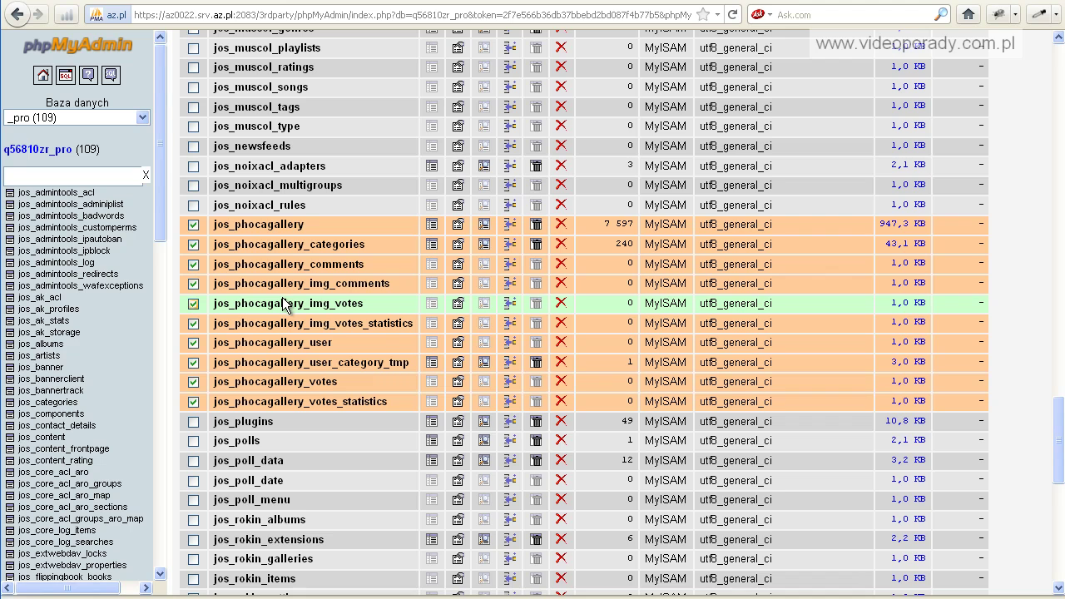
{"action": "scroll", "coordinate": [314, 397], "scroll_direction": "down", "scroll_amount": 13}
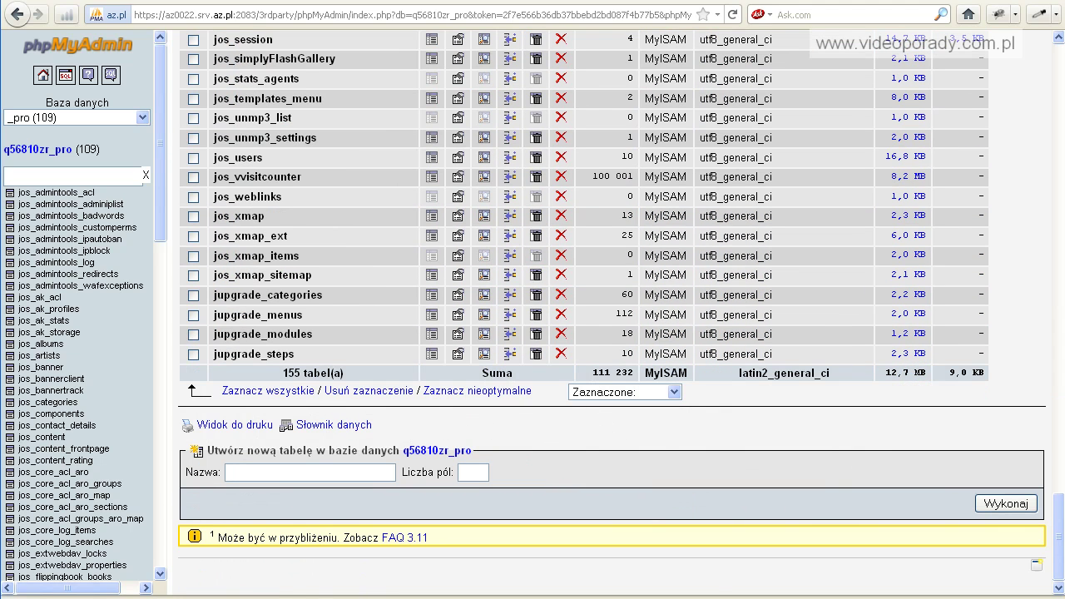
{"action": "left_click", "coordinate": [674, 393]}
{"action": "left_click", "coordinate": [616, 513]}
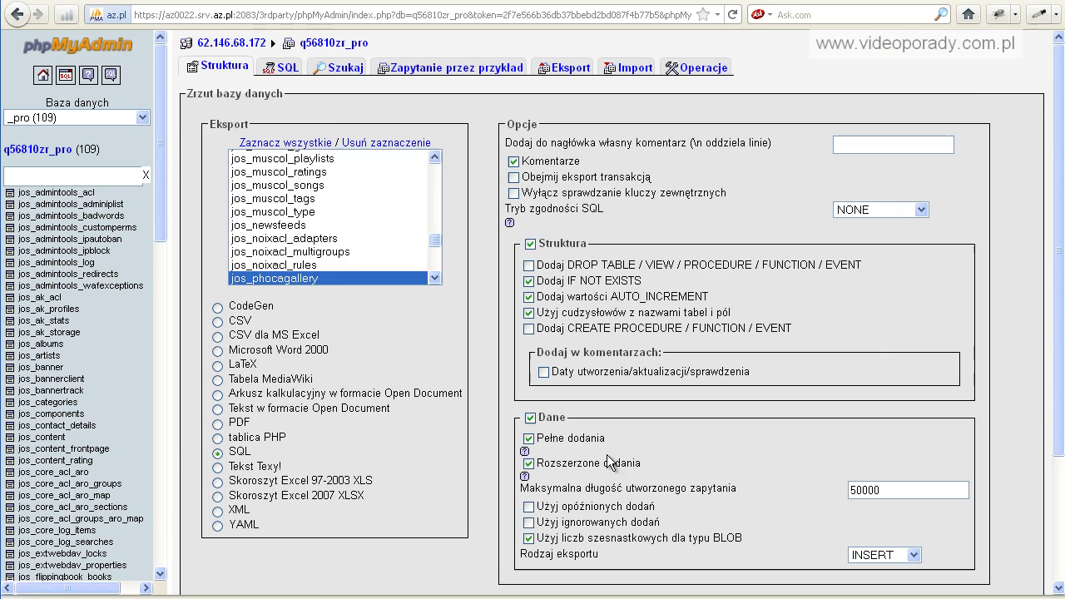
Step: Export the selected Phoca Gallery tables as an SQL file and save it as q56810zr_pro in the promyczki folder
{"action": "scroll", "coordinate": [408, 250], "scroll_direction": "down", "scroll_amount": 4}
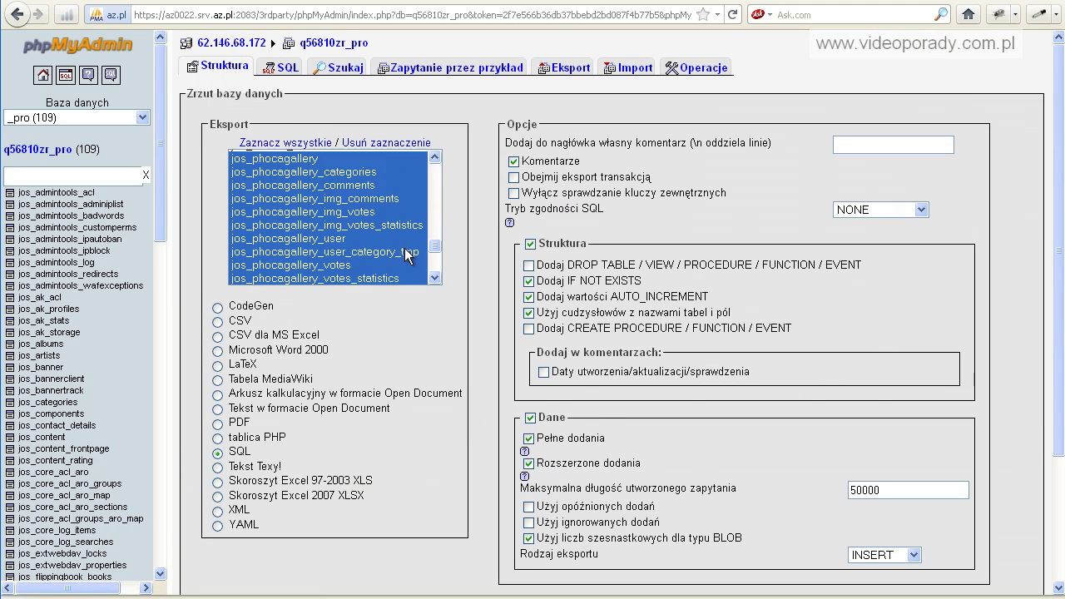
{"action": "scroll", "coordinate": [611, 418], "scroll_direction": "down", "scroll_amount": 3}
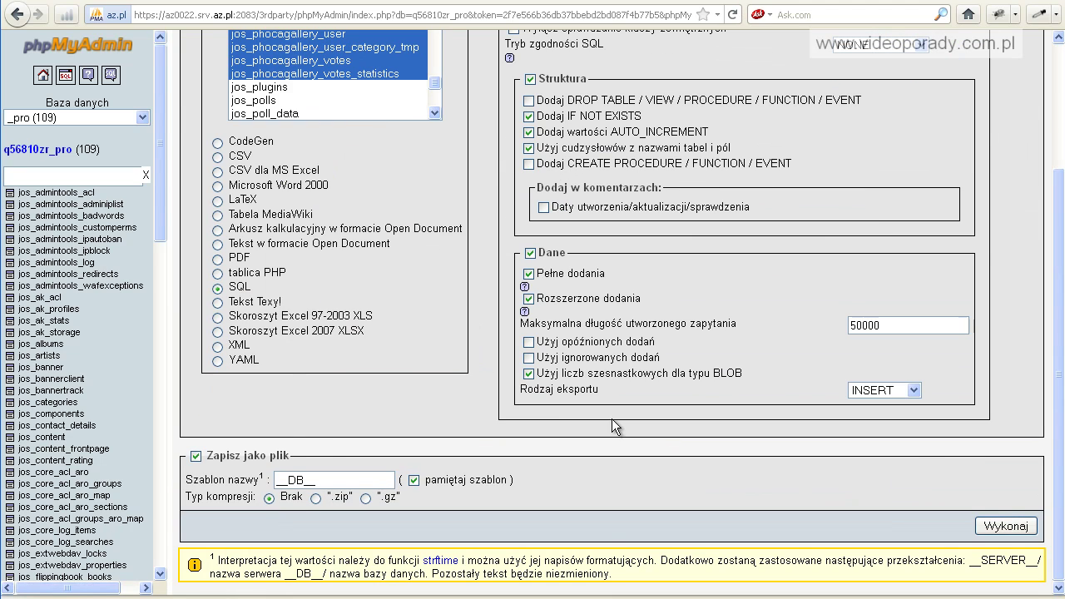
{"action": "left_click", "coordinate": [1002, 527]}
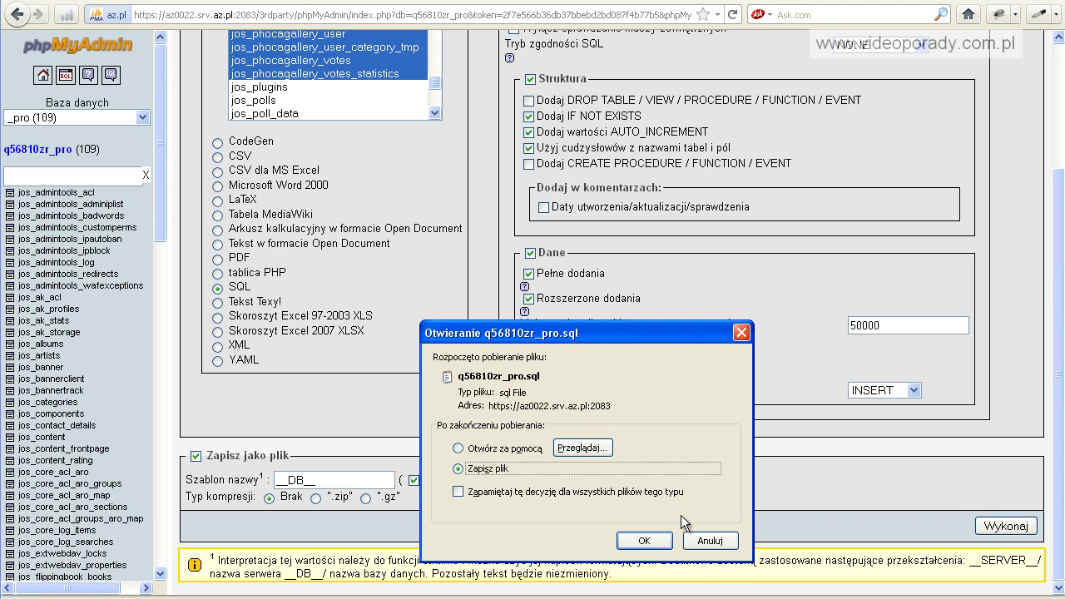
{"action": "left_click", "coordinate": [654, 542]}
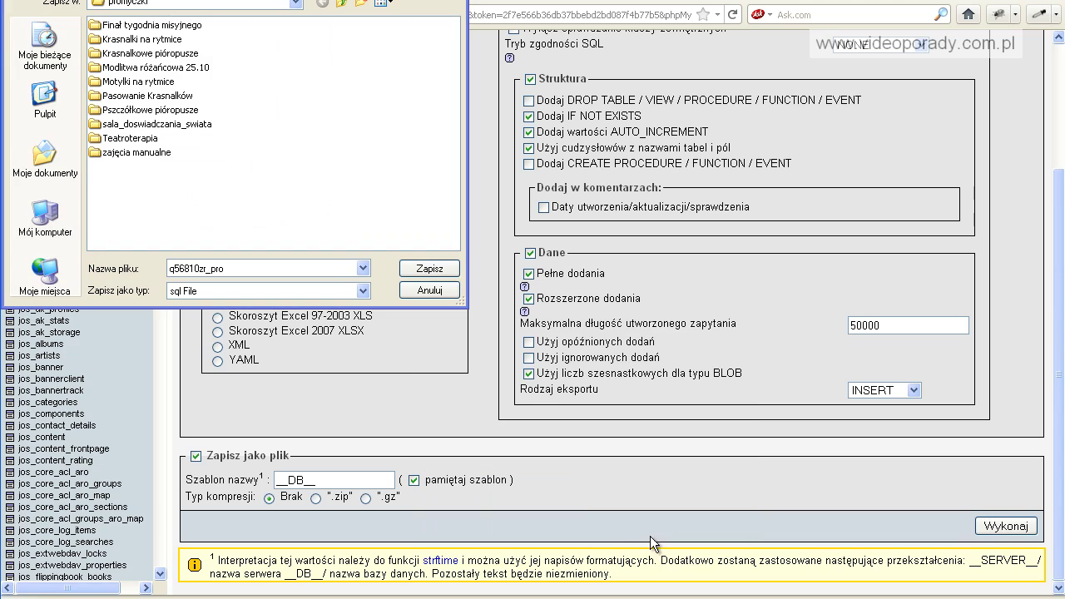
{"action": "left_click", "coordinate": [459, 314]}
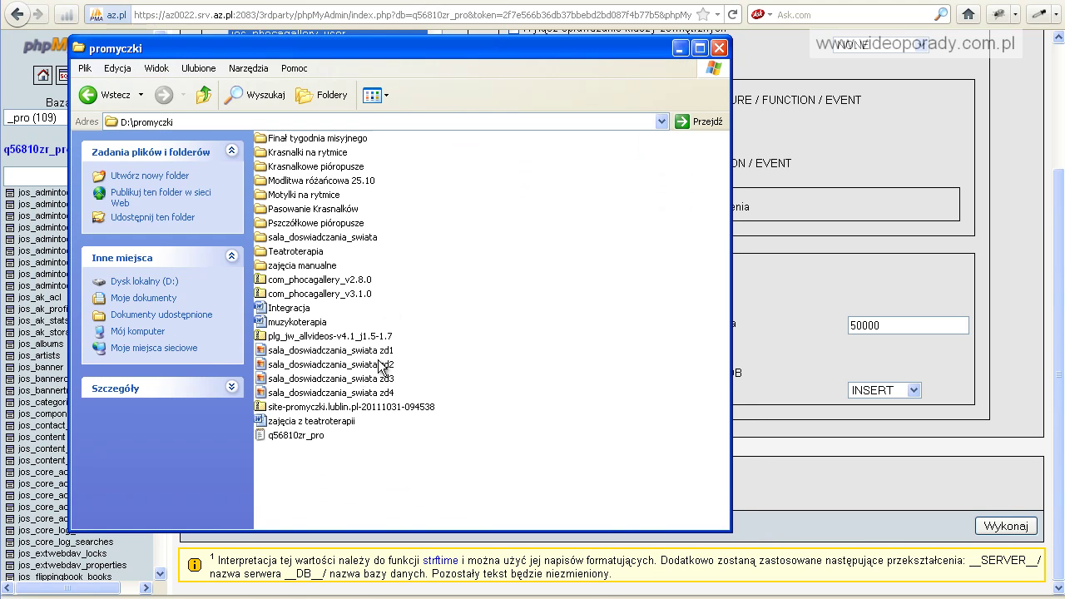
Step: Open the exported q56810zr_pro.sql from D:\promyczki in Notepad++ and select the jos_ prefix in the jos_phocagallery CREATE TABLE statement
{"action": "left_click", "coordinate": [275, 440]}
{"action": "right_click", "coordinate": [281, 437]}
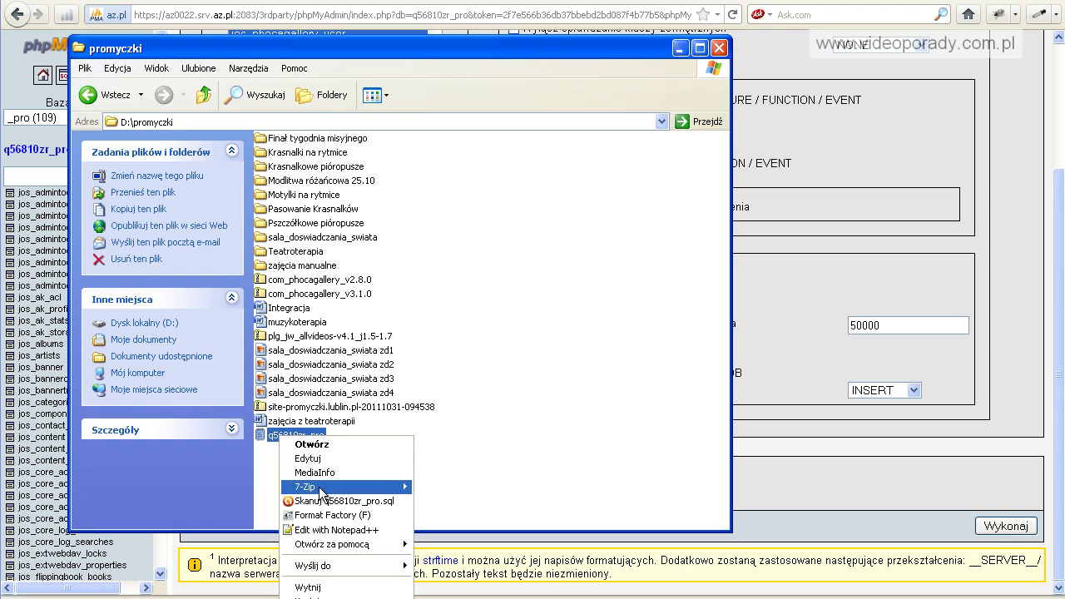
{"action": "left_click", "coordinate": [305, 529]}
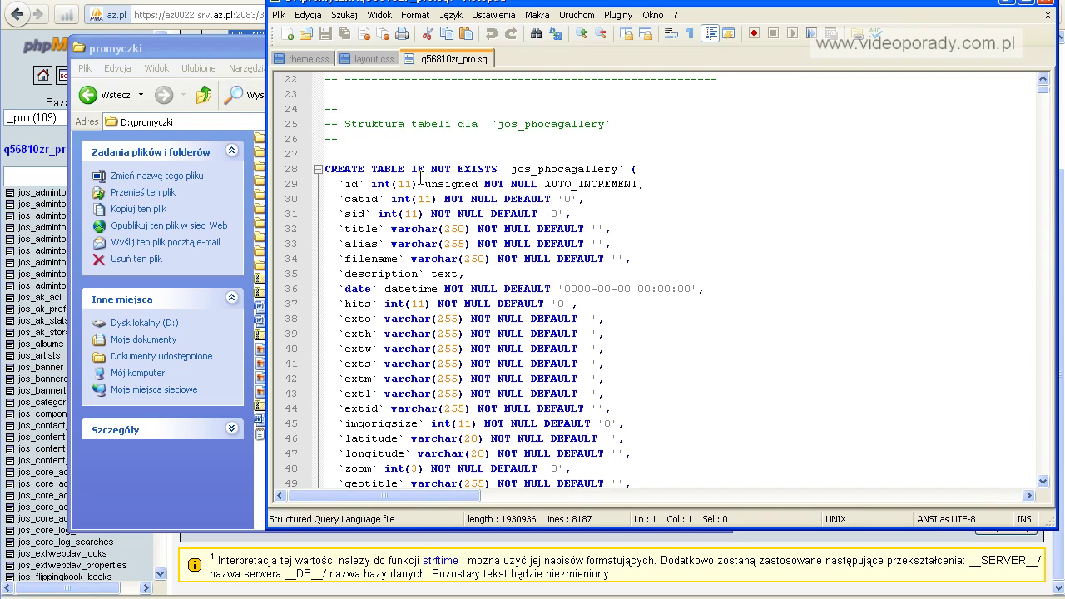
{"action": "left_click_drag", "start_coordinate": [512, 169], "coordinate": [537, 168]}
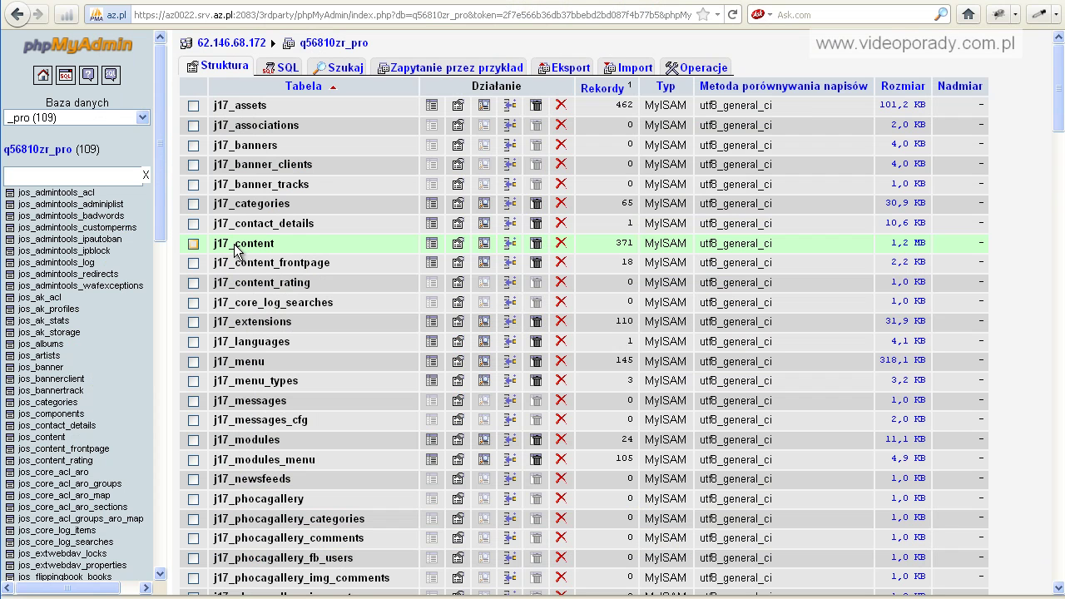
Step: Copy the j17_ prefix from the j17_content table name in phpMyAdmin and return to the SQL file in Notepad++
{"action": "left_click_drag", "start_coordinate": [236, 244], "coordinate": [218, 248]}
{"action": "right_click", "coordinate": [218, 248]}
{"action": "left_click", "coordinate": [238, 257]}
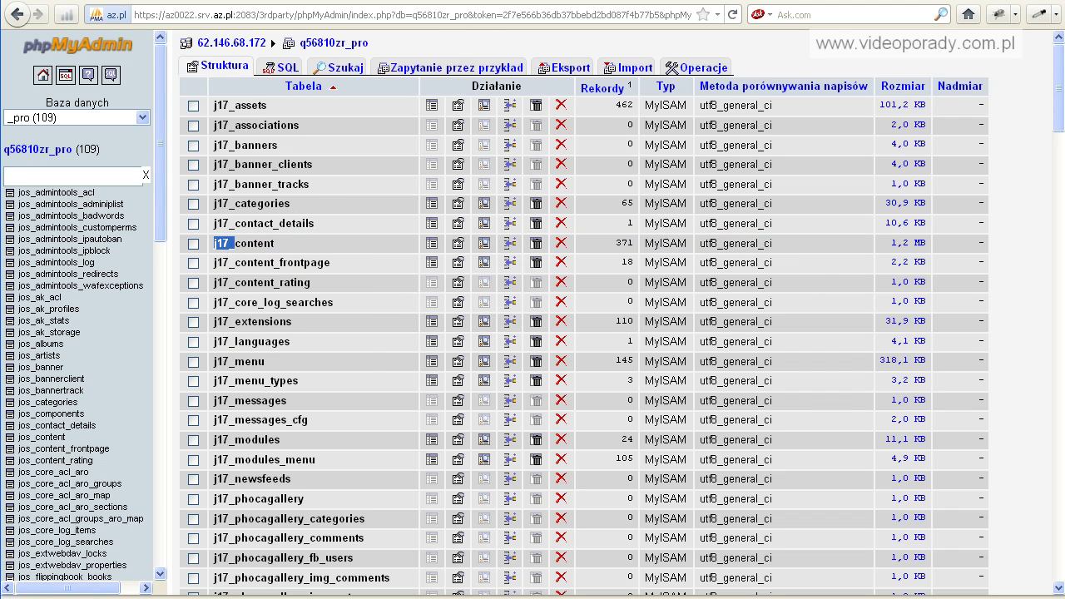
{"action": "key", "text": "alt+Tab"}
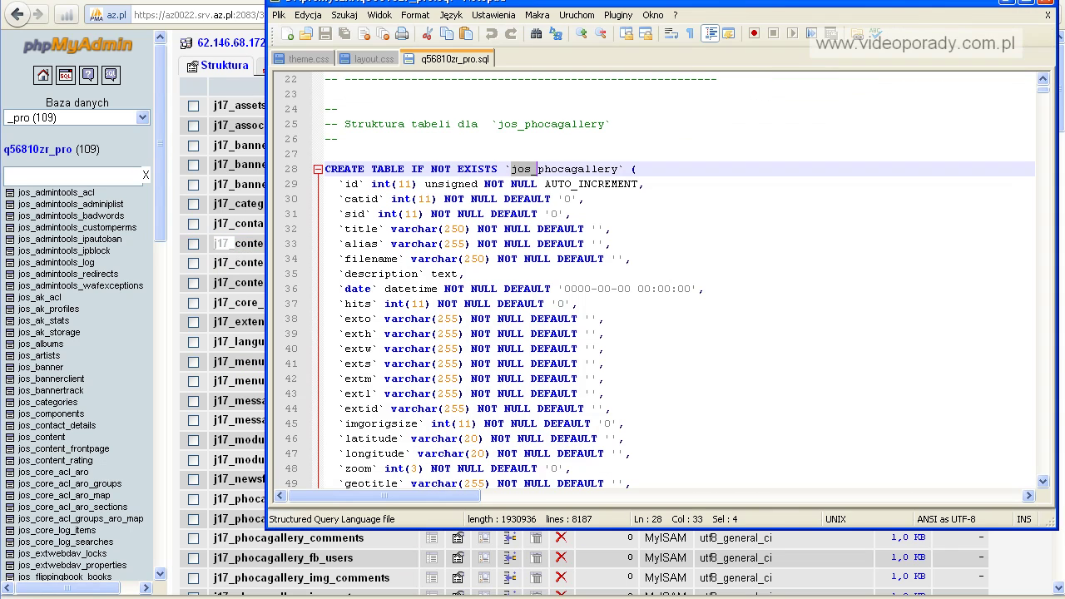
Step: Replace every jos_ prefix in q56810zr_pro.sql with j17_ and save the file
{"action": "left_click", "coordinate": [339, 16]}
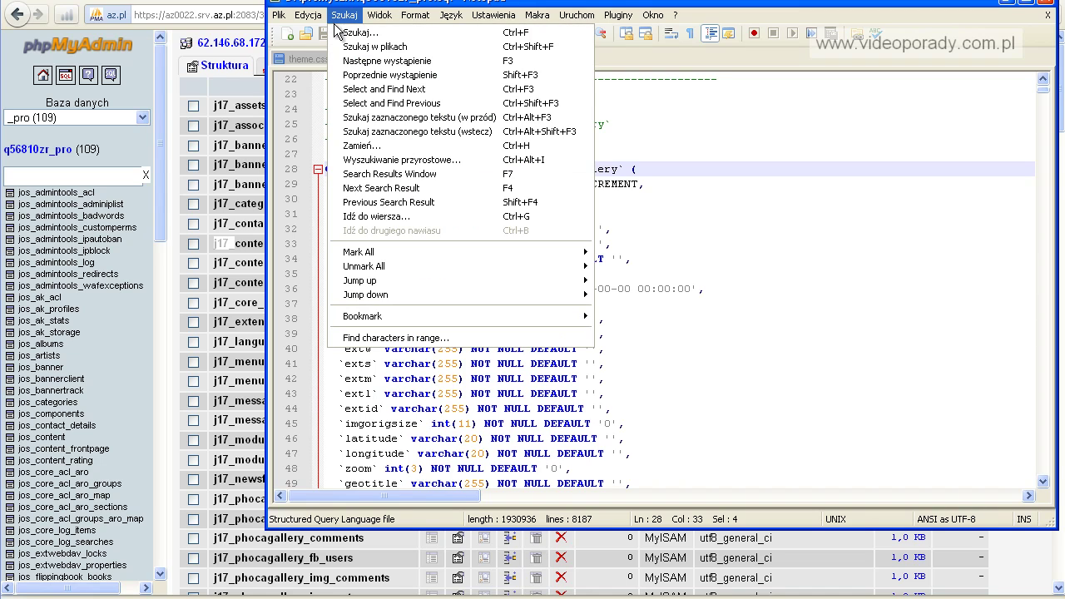
{"action": "left_click", "coordinate": [362, 145]}
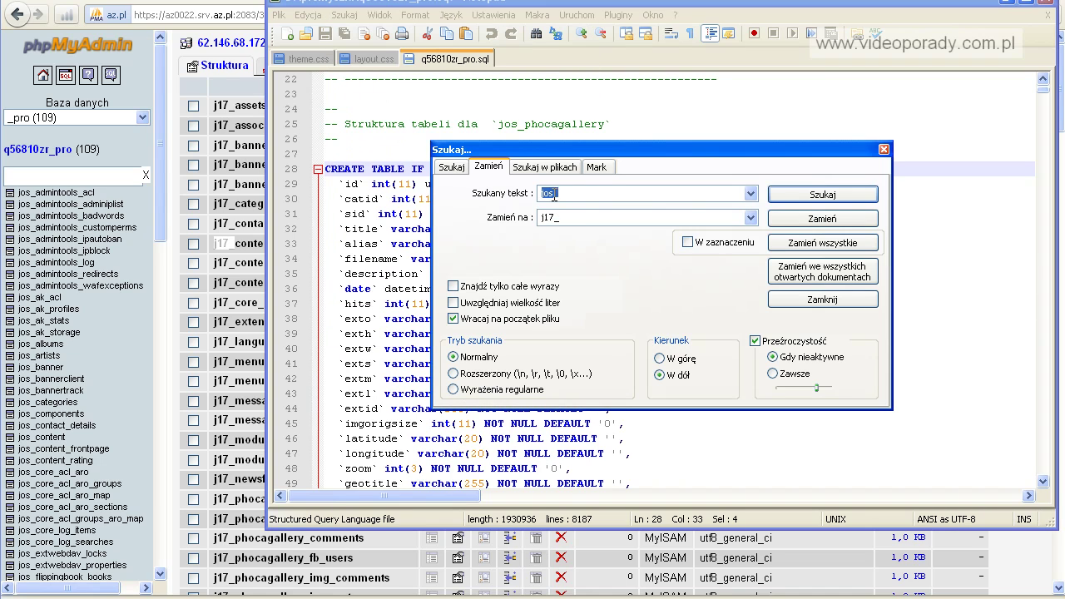
{"action": "left_click_drag", "start_coordinate": [479, 150], "coordinate": [608, 155]}
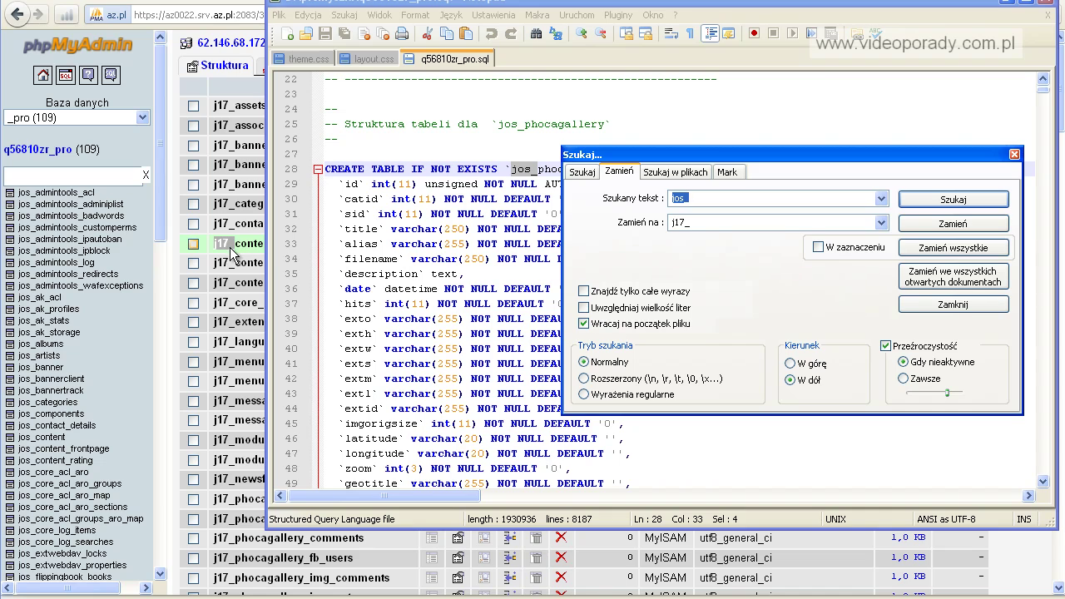
{"action": "left_click", "coordinate": [944, 249]}
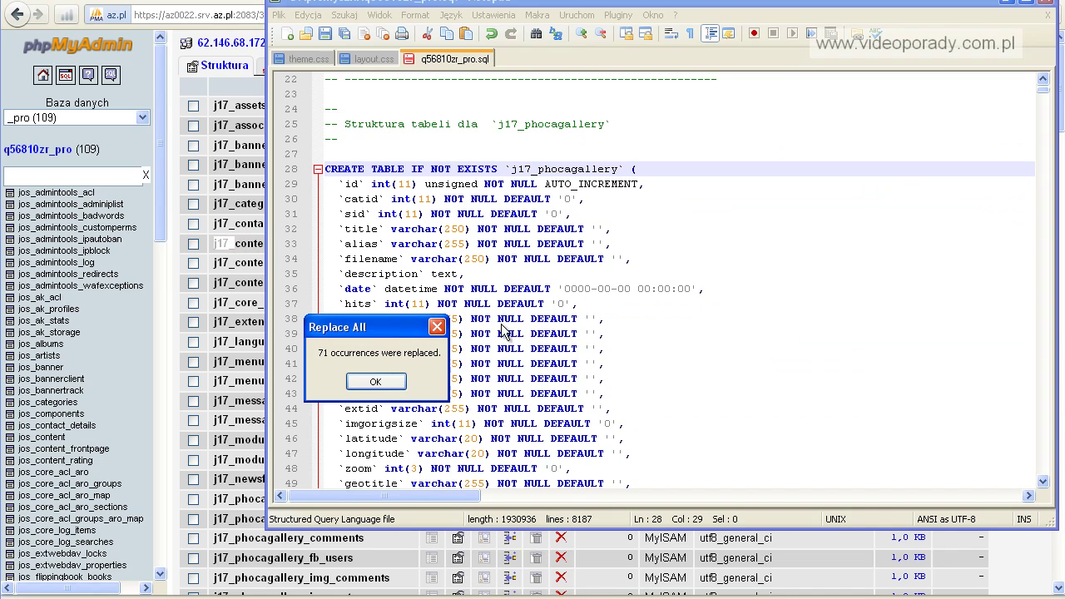
{"action": "left_click", "coordinate": [376, 383]}
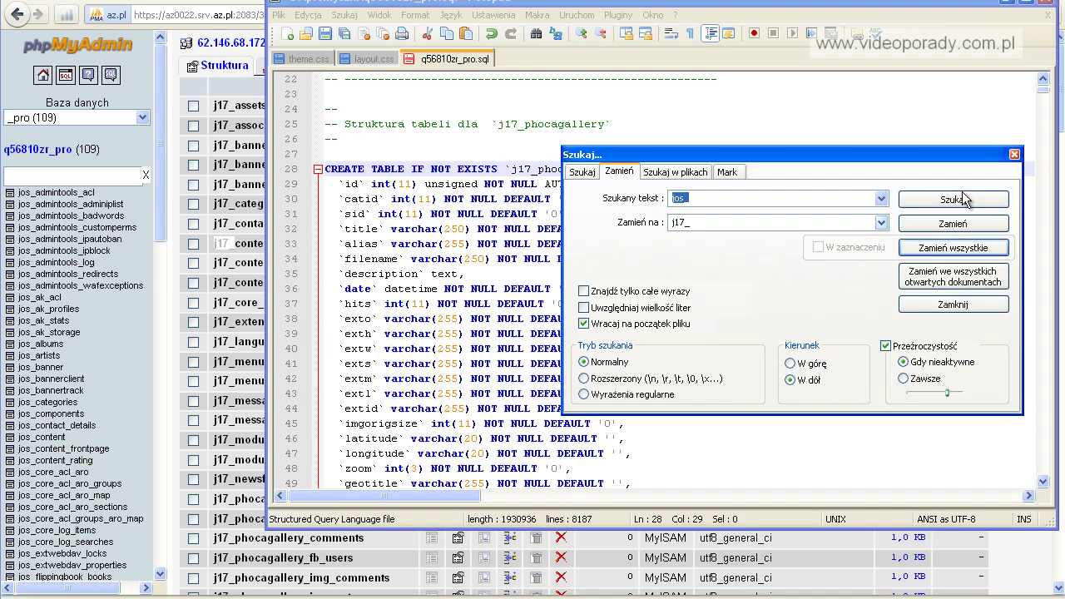
{"action": "left_click", "coordinate": [951, 303]}
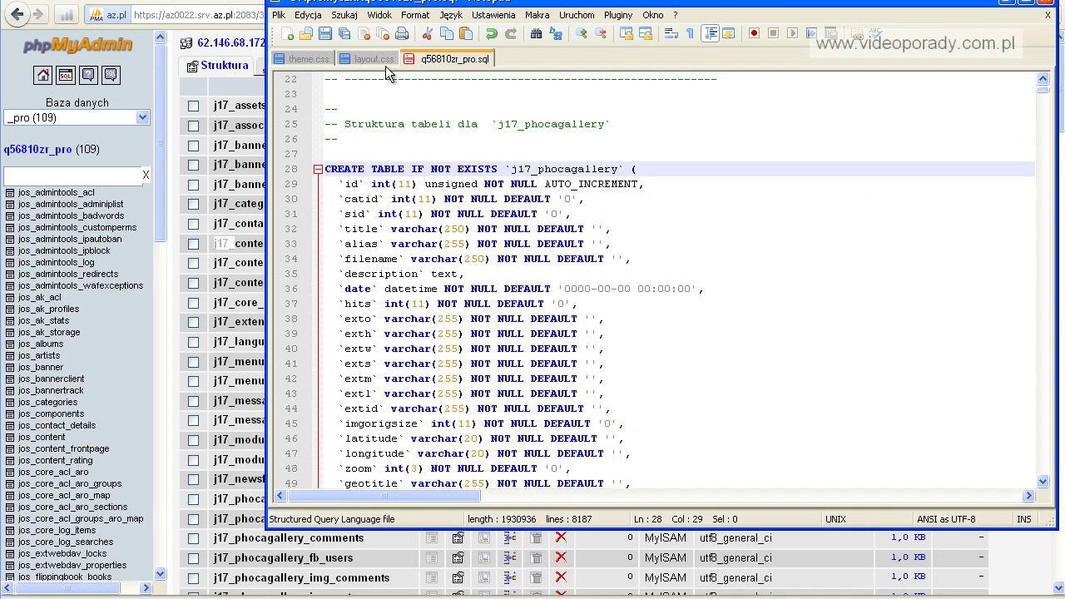
{"action": "left_click", "coordinate": [325, 35]}
Step: Switch back to phpMyAdmin and import the edited q56810zr_pro.sql from D:\promyczki into the database in SQL format with utf8 encoding
{"action": "key", "text": "alt+Tab"}
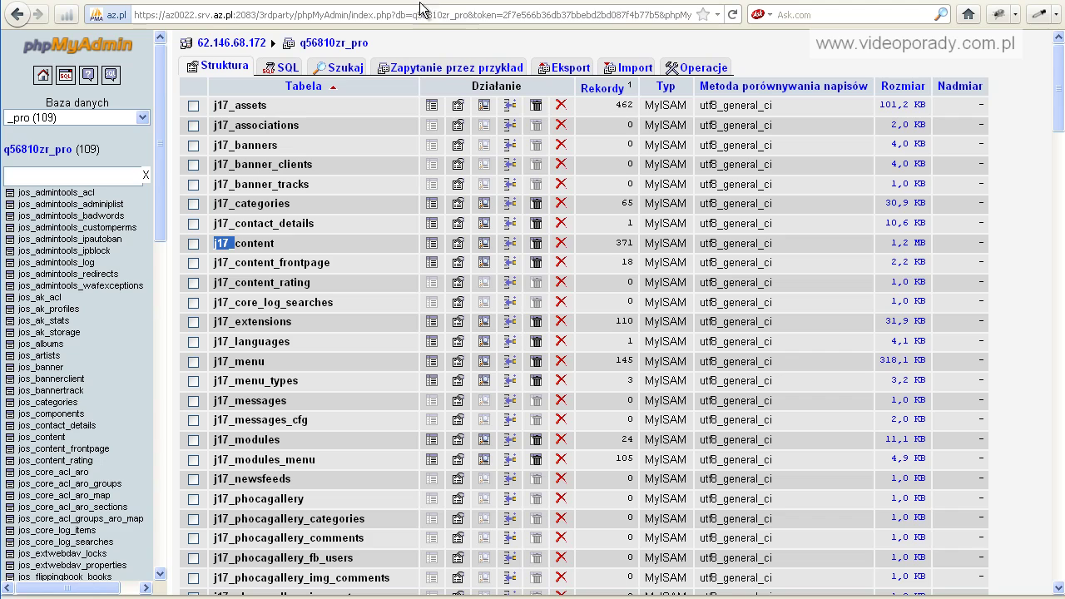
{"action": "left_click", "coordinate": [625, 73]}
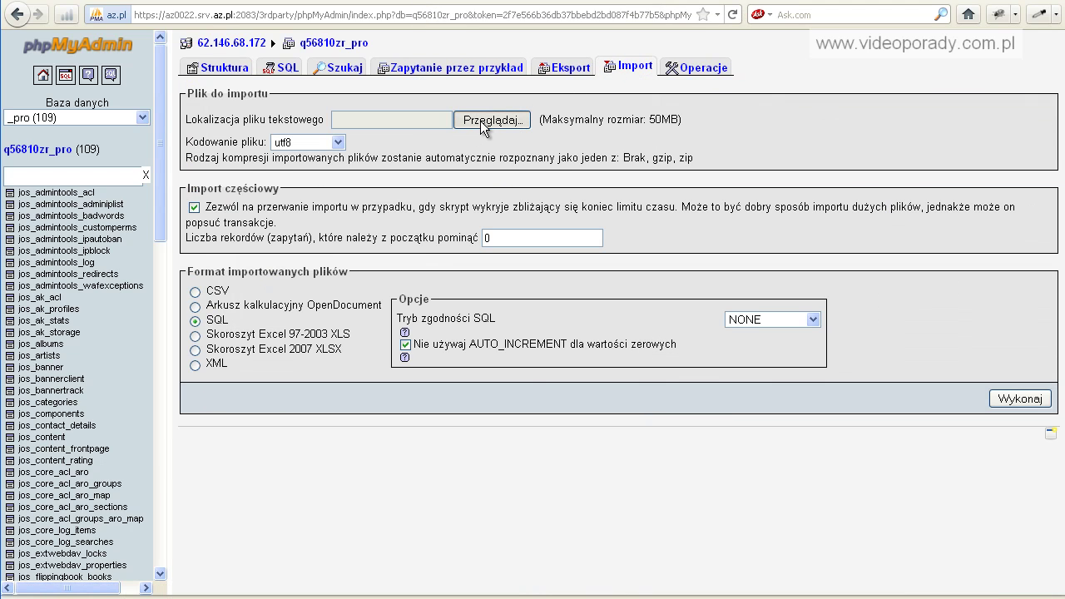
{"action": "left_click", "coordinate": [482, 122]}
{"action": "left_click", "coordinate": [344, 72]}
{"action": "left_click", "coordinate": [345, 71]}
{"action": "left_click", "coordinate": [462, 311]}
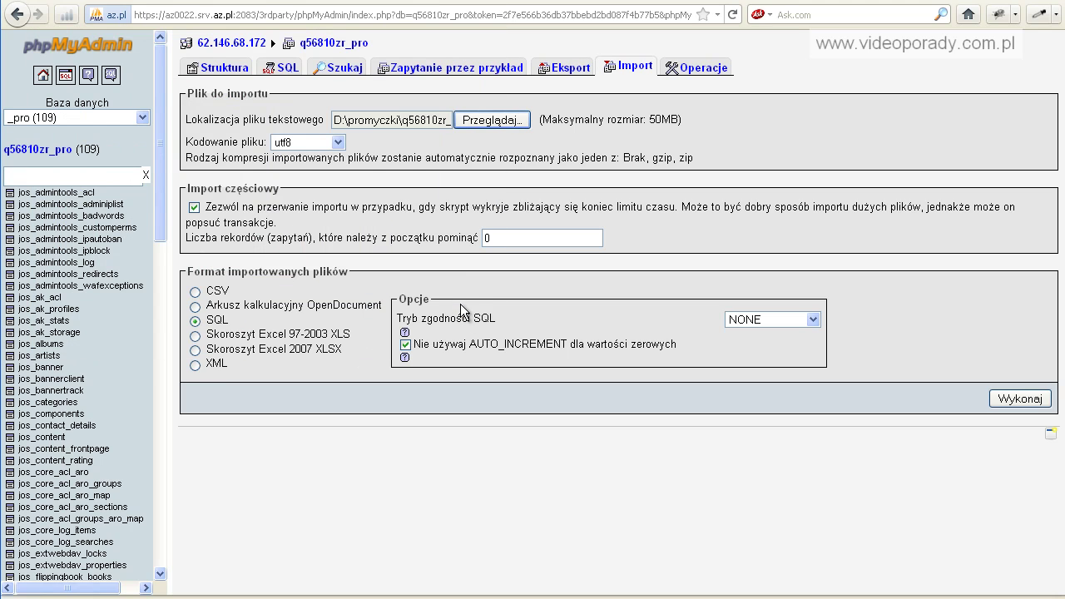
{"action": "left_click", "coordinate": [1020, 399]}
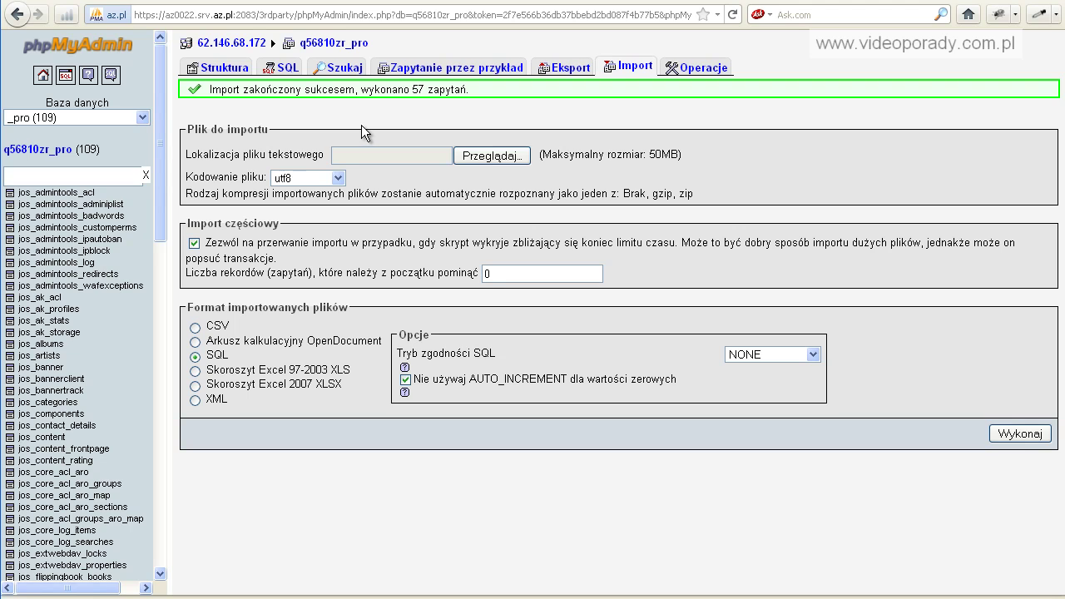
Step: Switch to the Joomla 1.7 administration, reload the Phoca Gallery image list and look through the imported images
{"action": "left_click", "coordinate": [720, 4]}
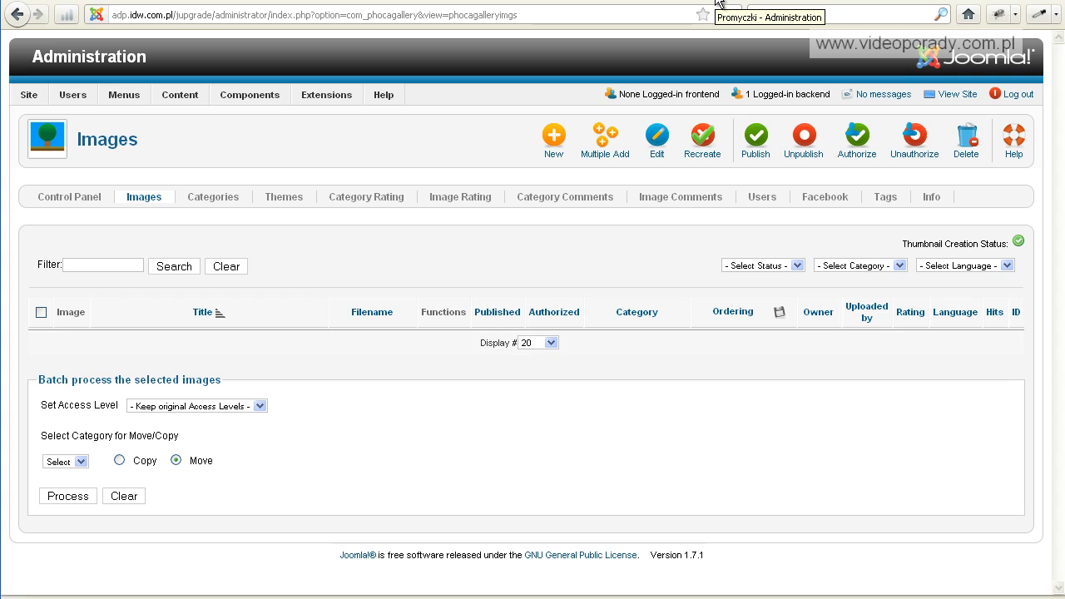
{"action": "left_click", "coordinate": [732, 15]}
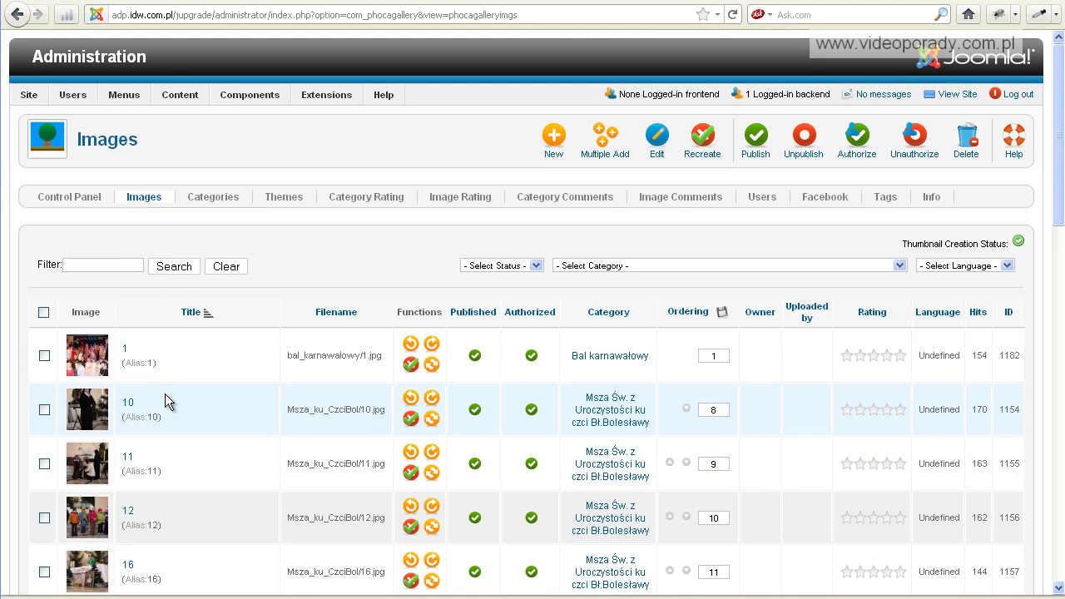
{"action": "scroll", "coordinate": [223, 415], "scroll_direction": "down", "scroll_amount": 8}
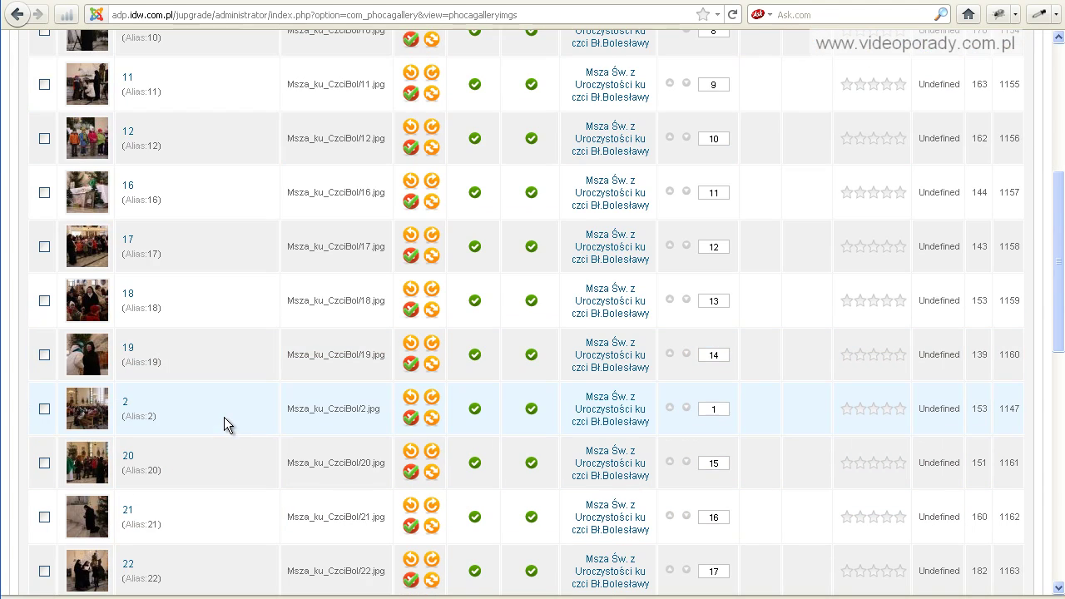
{"action": "scroll", "coordinate": [224, 421], "scroll_direction": "down", "scroll_amount": 15}
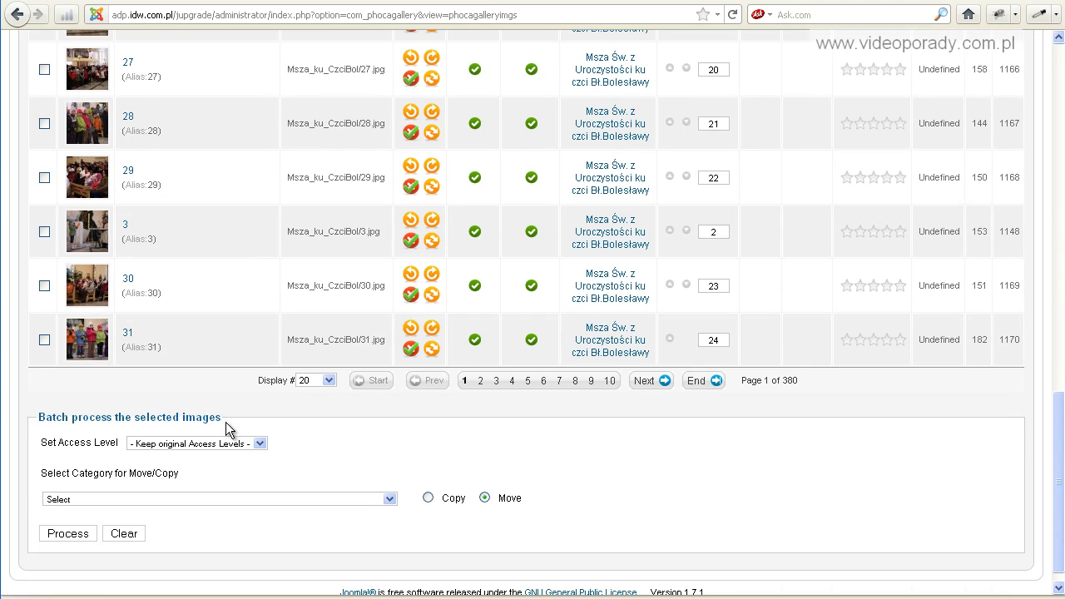
Step: Display 100 images per page in the Phoca Gallery image list and look through the entries and their categories
{"action": "left_click", "coordinate": [327, 381]}
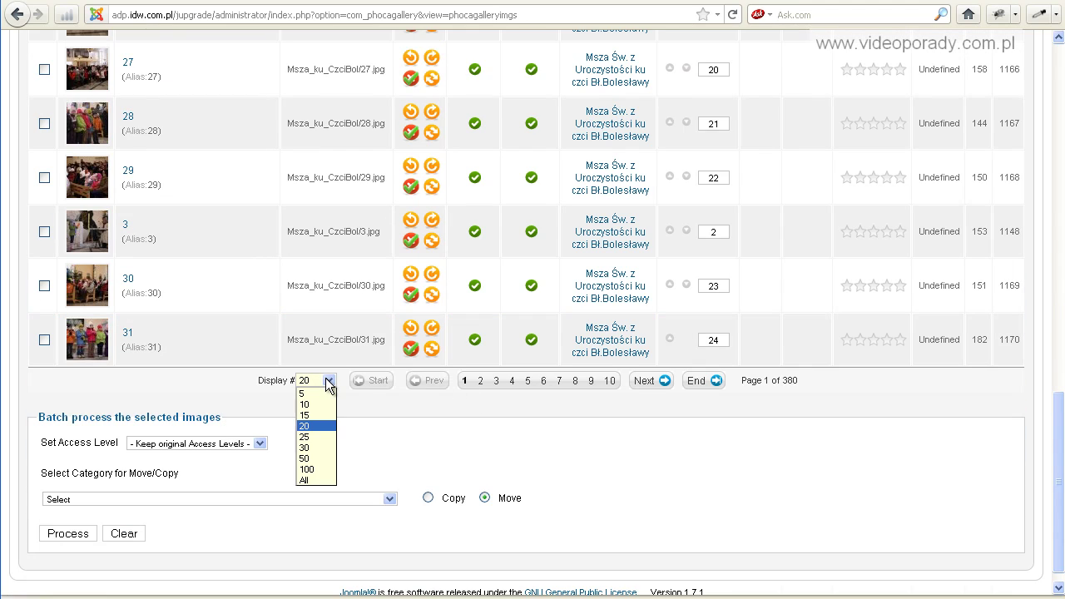
{"action": "left_click", "coordinate": [326, 468]}
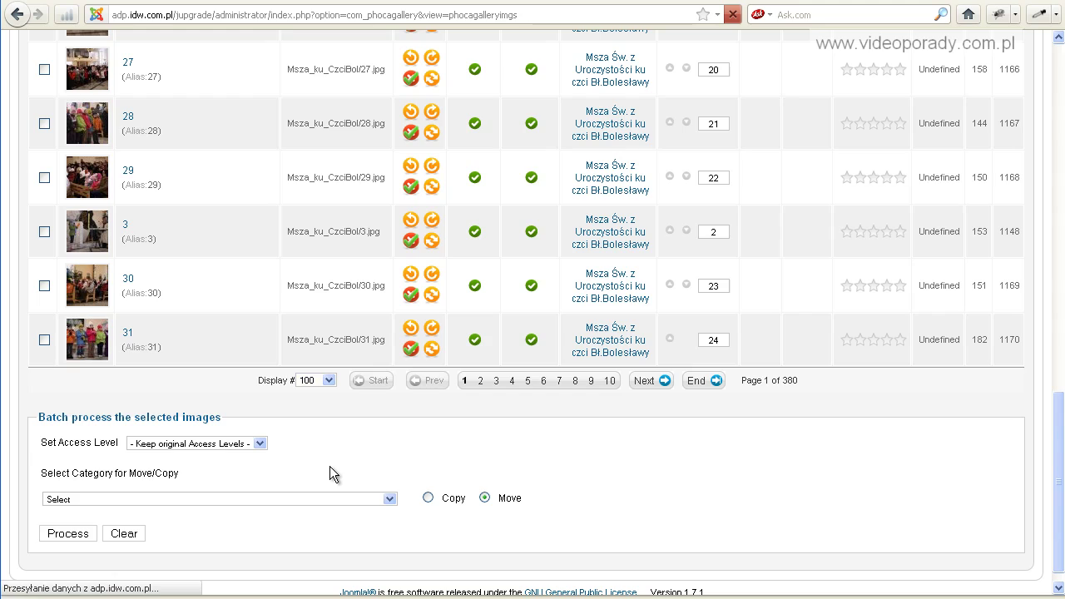
{"action": "scroll", "coordinate": [208, 471], "scroll_direction": "down", "scroll_amount": 20}
{"action": "scroll", "coordinate": [208, 478], "scroll_direction": "down", "scroll_amount": 20}
{"action": "scroll", "coordinate": [212, 483], "scroll_direction": "down", "scroll_amount": 1}
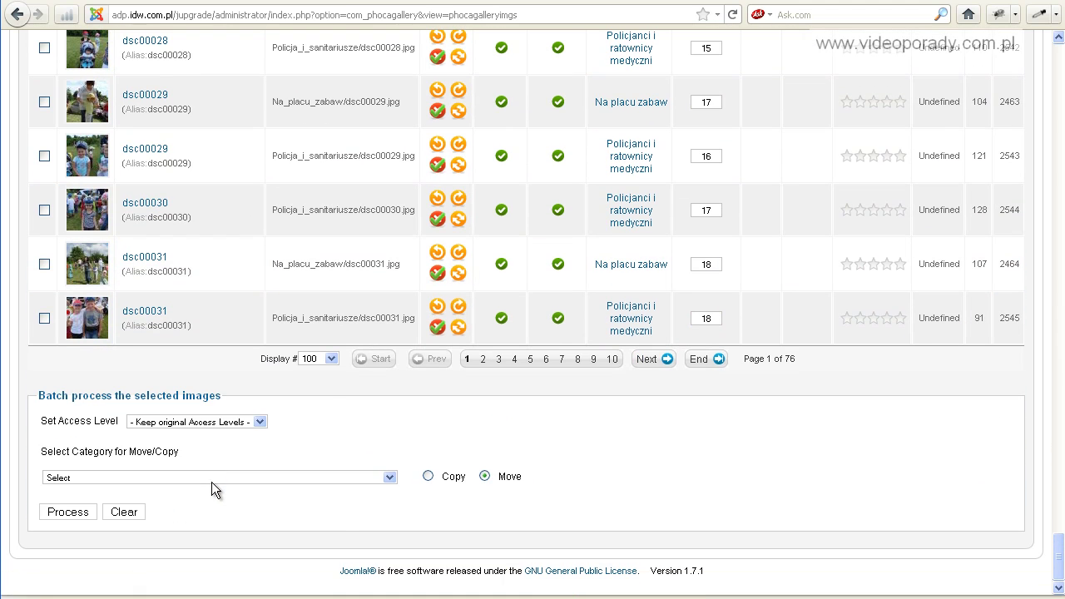
{"action": "scroll", "coordinate": [691, 490], "scroll_direction": "up", "scroll_amount": 2}
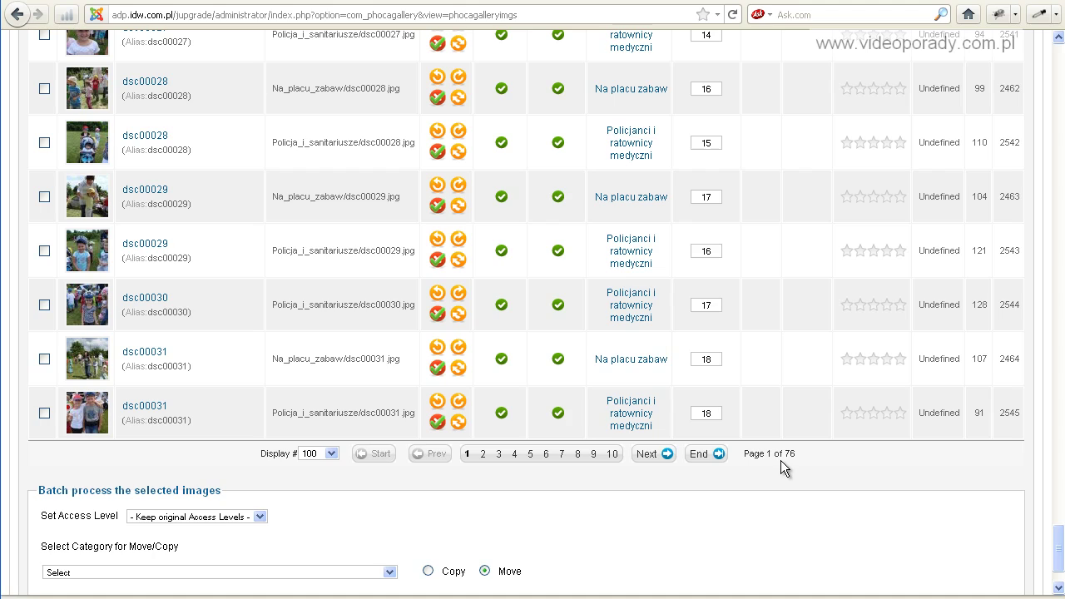
{"action": "scroll", "coordinate": [780, 460], "scroll_direction": "up", "scroll_amount": 20}
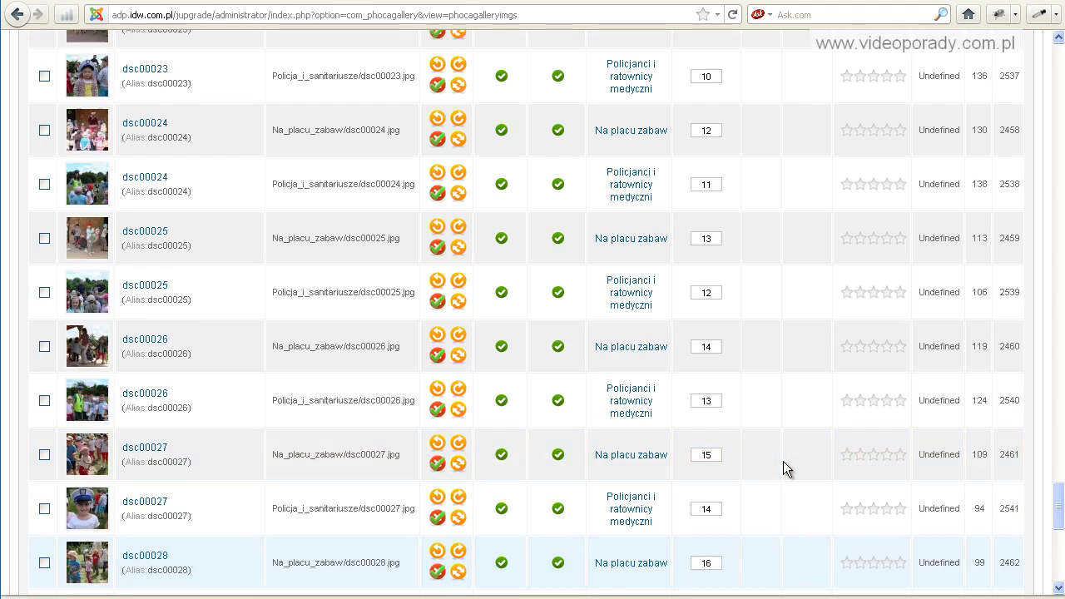
{"action": "scroll", "coordinate": [785, 461], "scroll_direction": "up", "scroll_amount": 20}
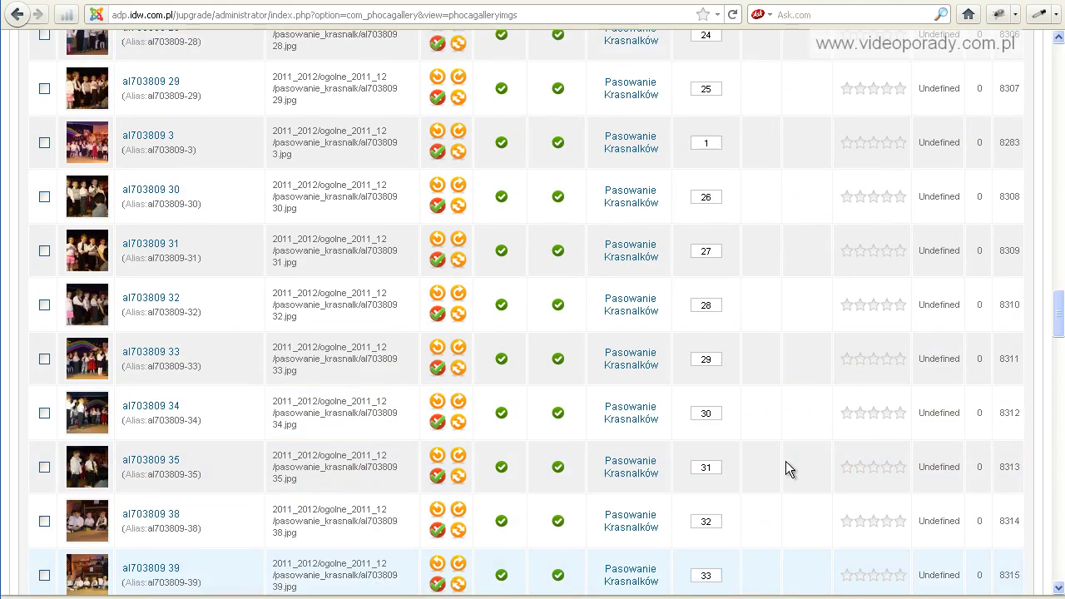
{"action": "scroll", "coordinate": [786, 461], "scroll_direction": "up", "scroll_amount": 20}
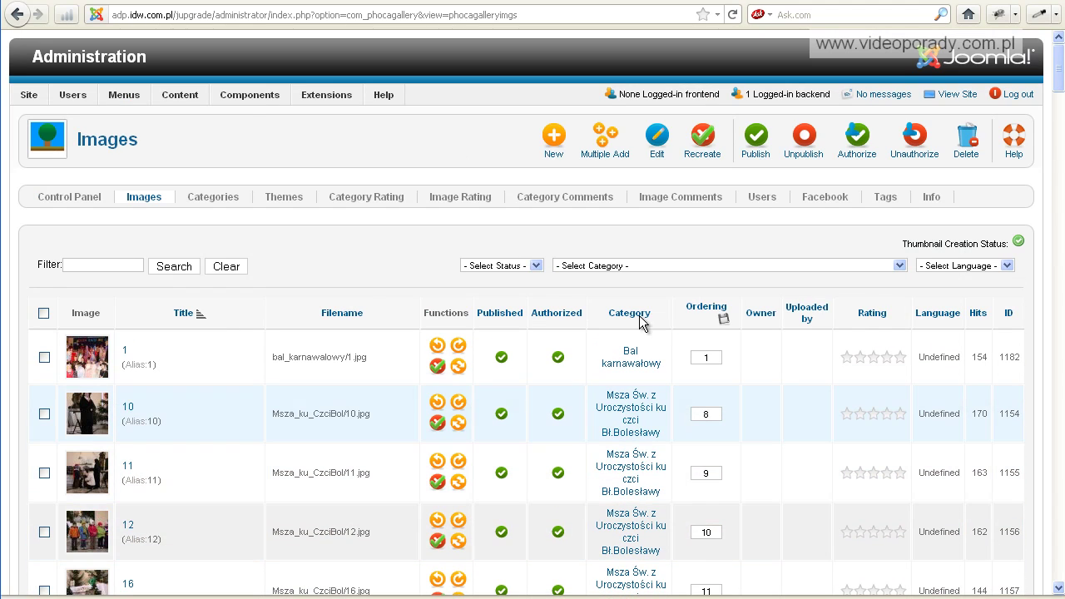
Step: Start a new Main Menu item with the Phoca Gallery type List Of Categories (Categories View)
{"action": "mouse_move", "coordinate": [125, 95]}
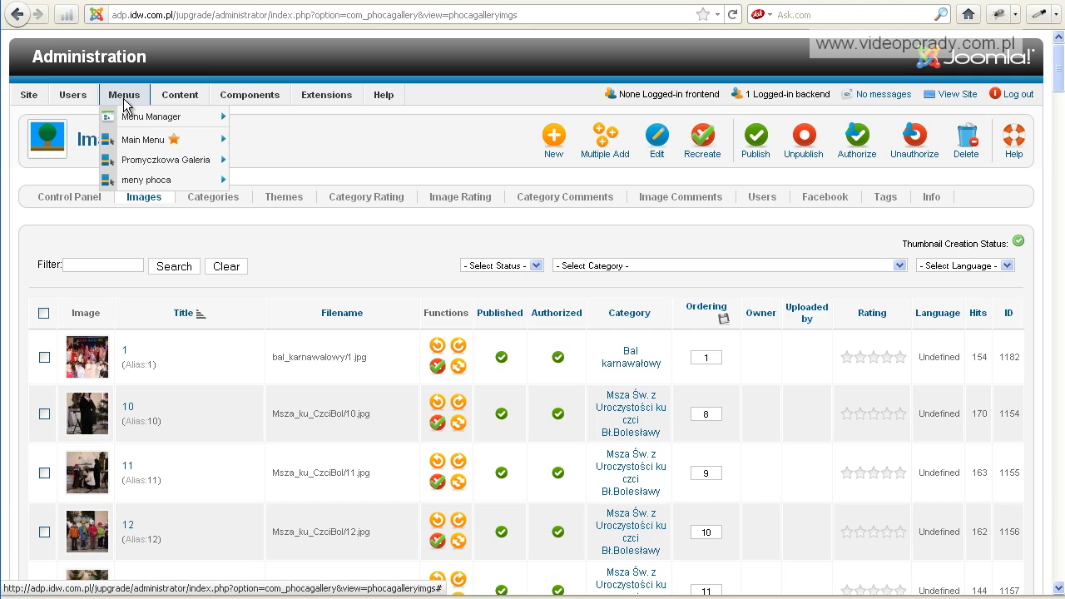
{"action": "mouse_move", "coordinate": [133, 140]}
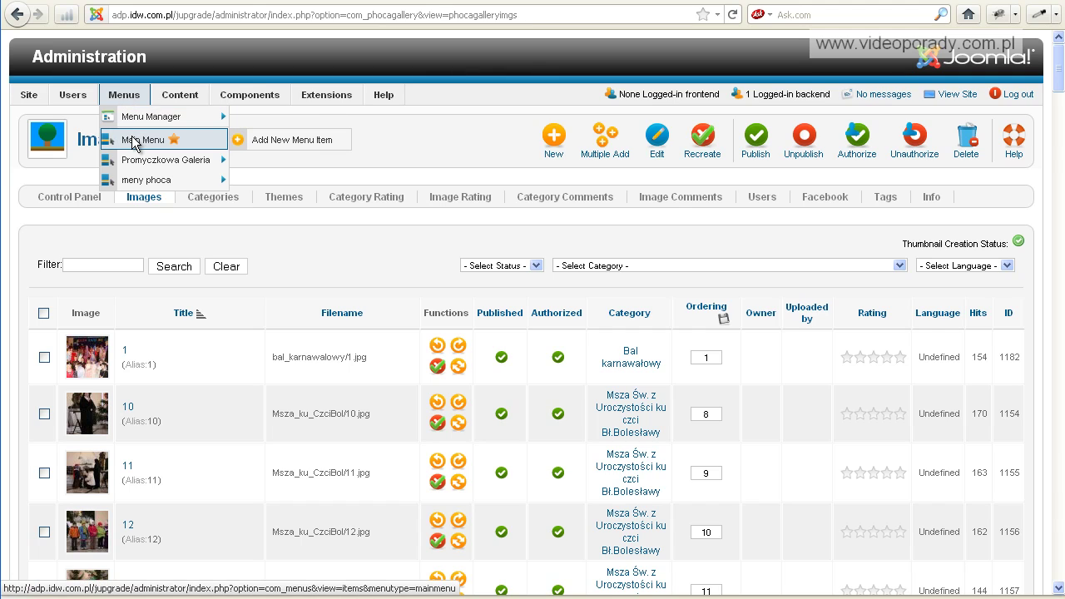
{"action": "left_click", "coordinate": [291, 143]}
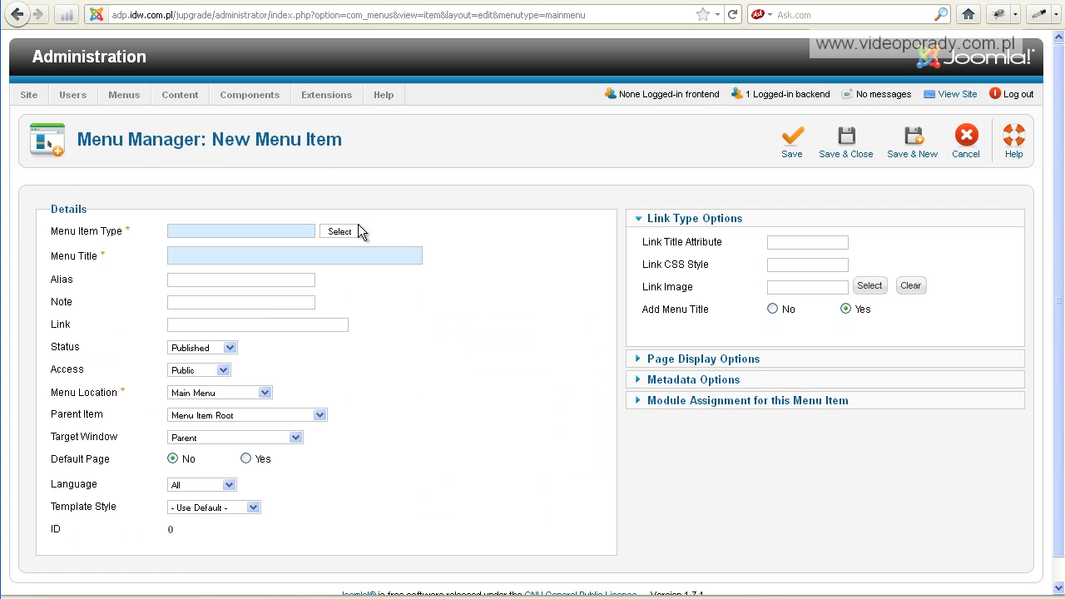
{"action": "left_click", "coordinate": [340, 231]}
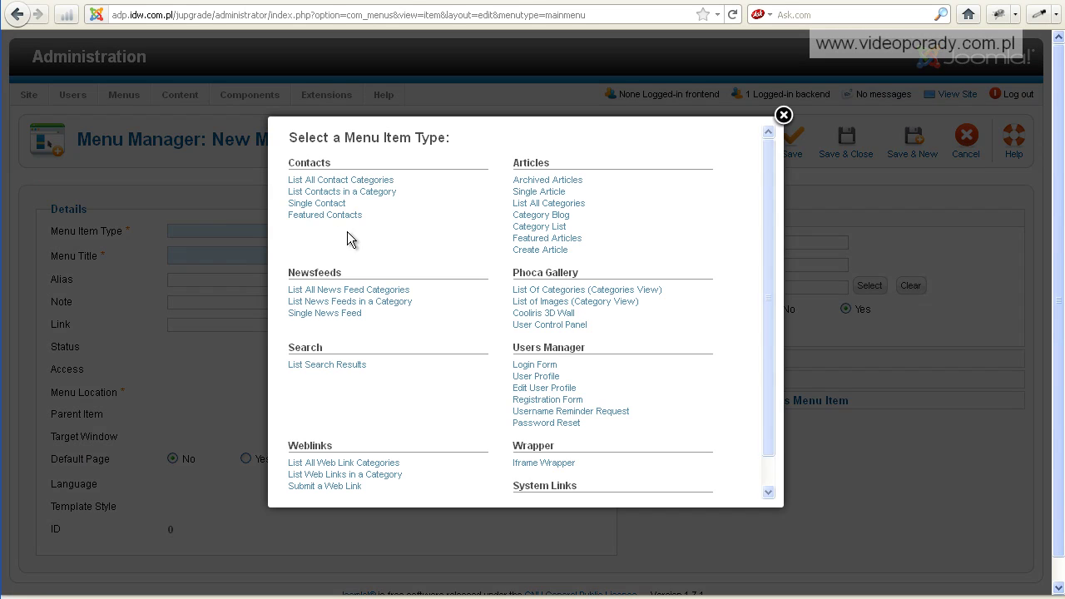
{"action": "left_click", "coordinate": [573, 292]}
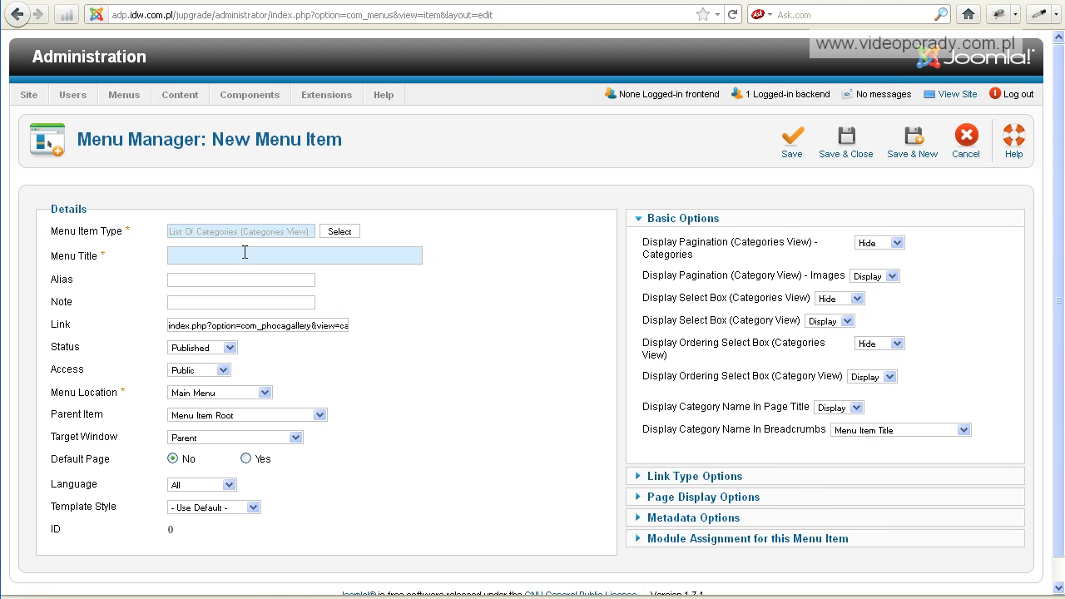
Step: Title the menu item Galeria phoca 17, then save and close it
{"action": "type", "text": "Galer"}
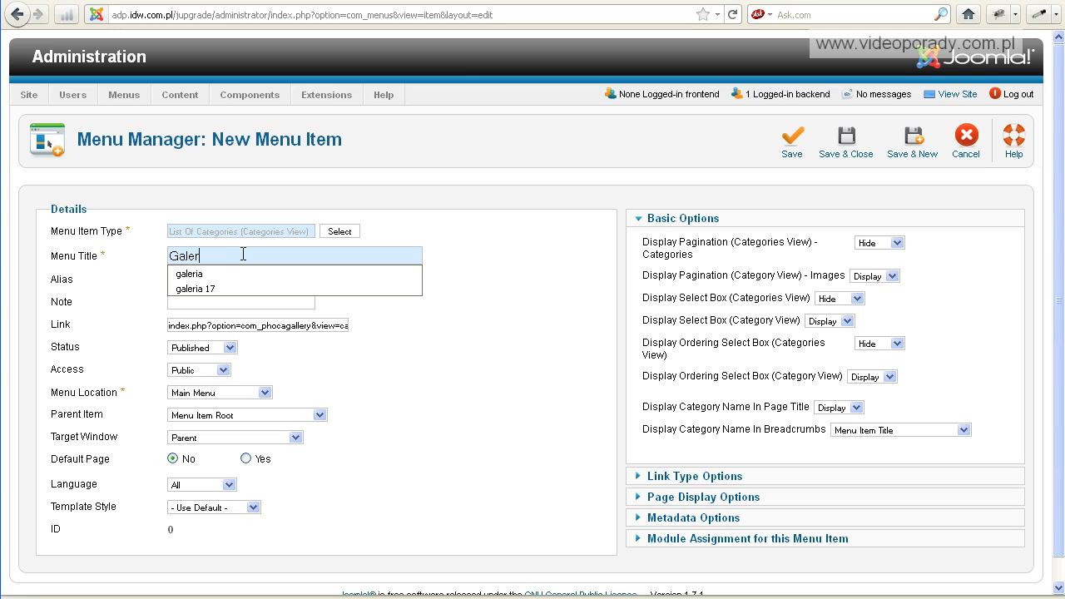
{"action": "type", "text": "ia phoca 17"}
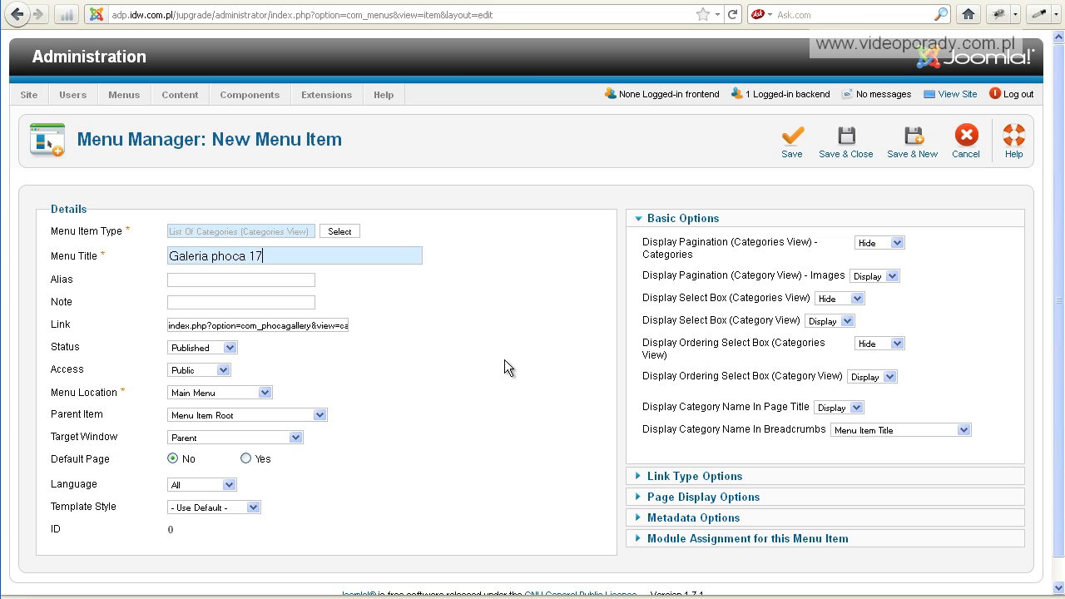
{"action": "left_click", "coordinate": [842, 143]}
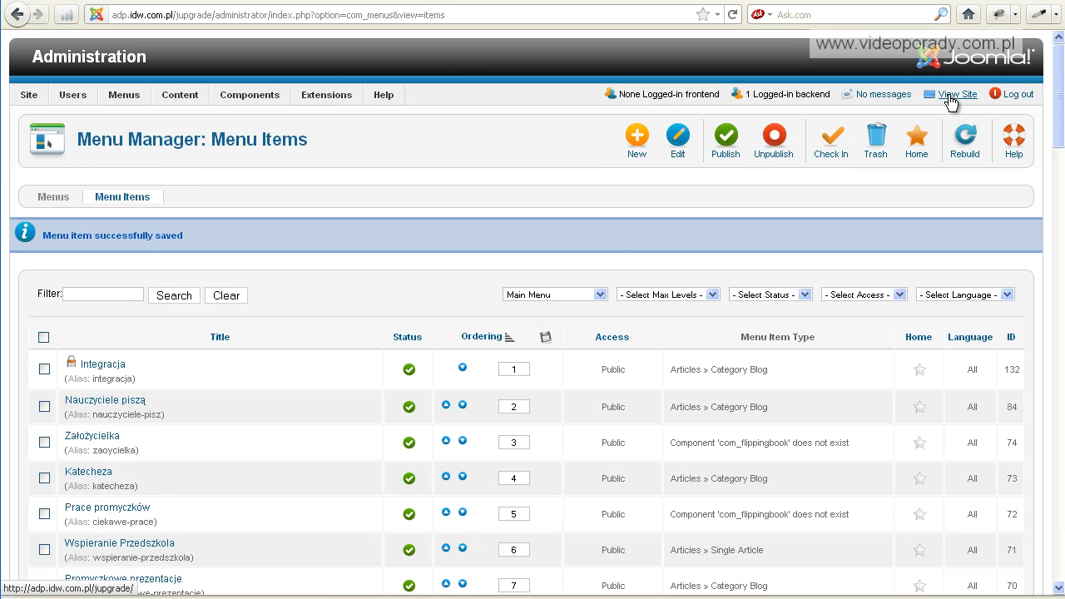
Step: View the public site, open the Galeria phoca 17 page and look through its list of gallery categories
{"action": "left_click", "coordinate": [952, 96]}
{"action": "left_click", "coordinate": [463, 425]}
{"action": "scroll", "coordinate": [499, 433], "scroll_direction": "down", "scroll_amount": 15}
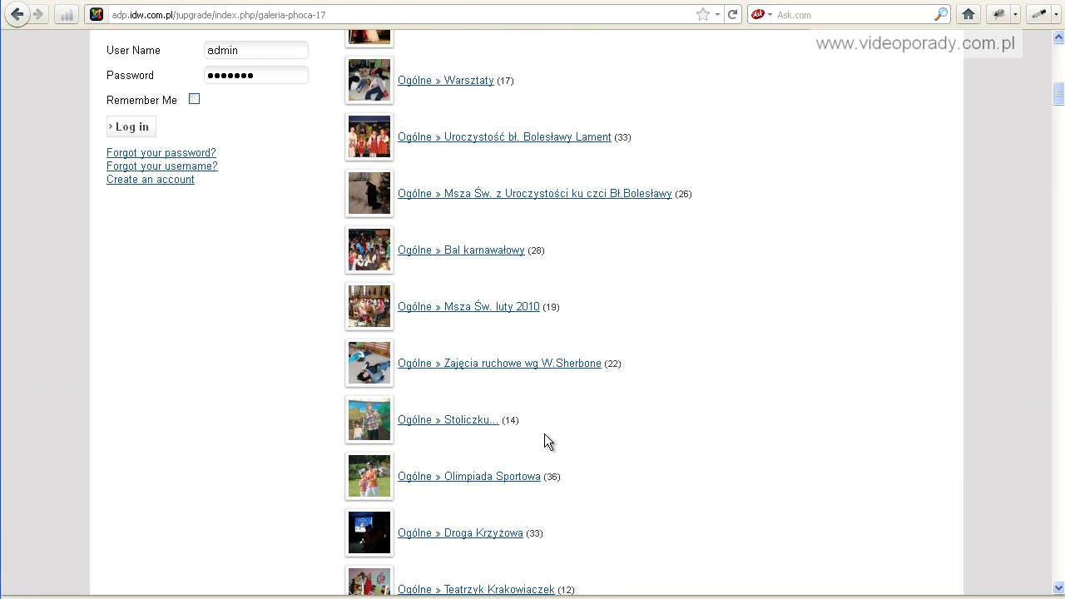
{"action": "scroll", "coordinate": [545, 433], "scroll_direction": "down", "scroll_amount": 16}
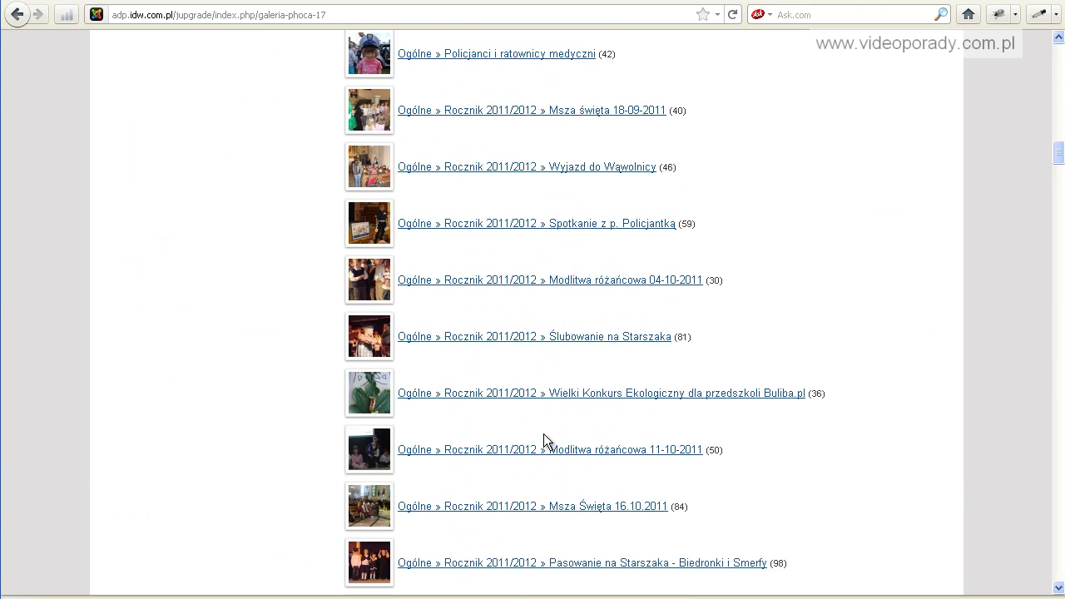
{"action": "scroll", "coordinate": [543, 433], "scroll_direction": "down", "scroll_amount": 5}
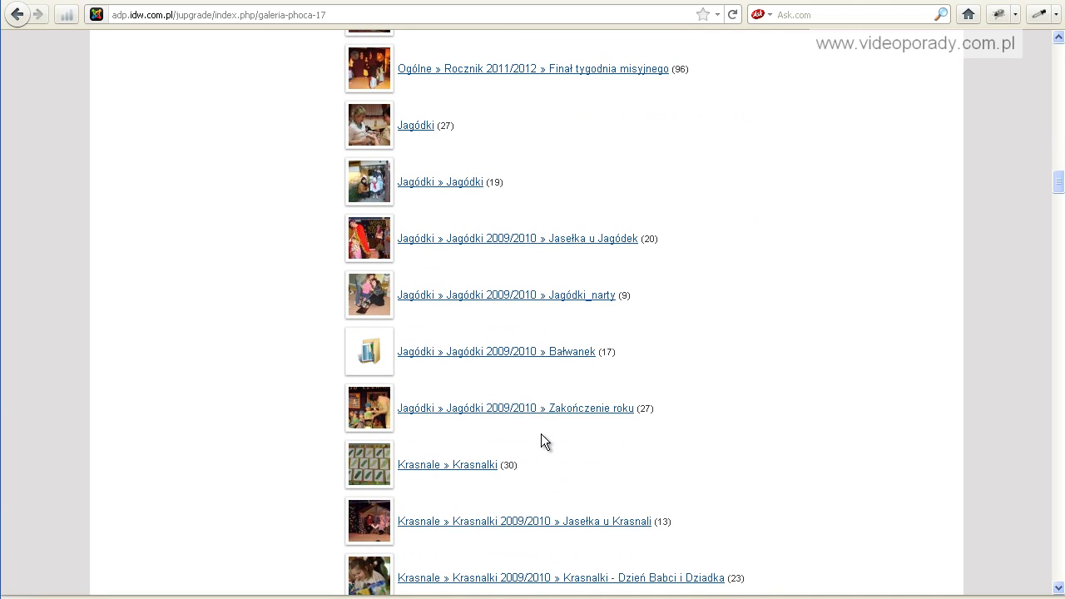
{"action": "scroll", "coordinate": [540, 433], "scroll_direction": "down", "scroll_amount": 8}
Step: Open the Mikołaj category of Krasnale 2010/2011, view img_2040 enlarged, close it and look through the remaining thumbnails
{"action": "left_click", "coordinate": [508, 376]}
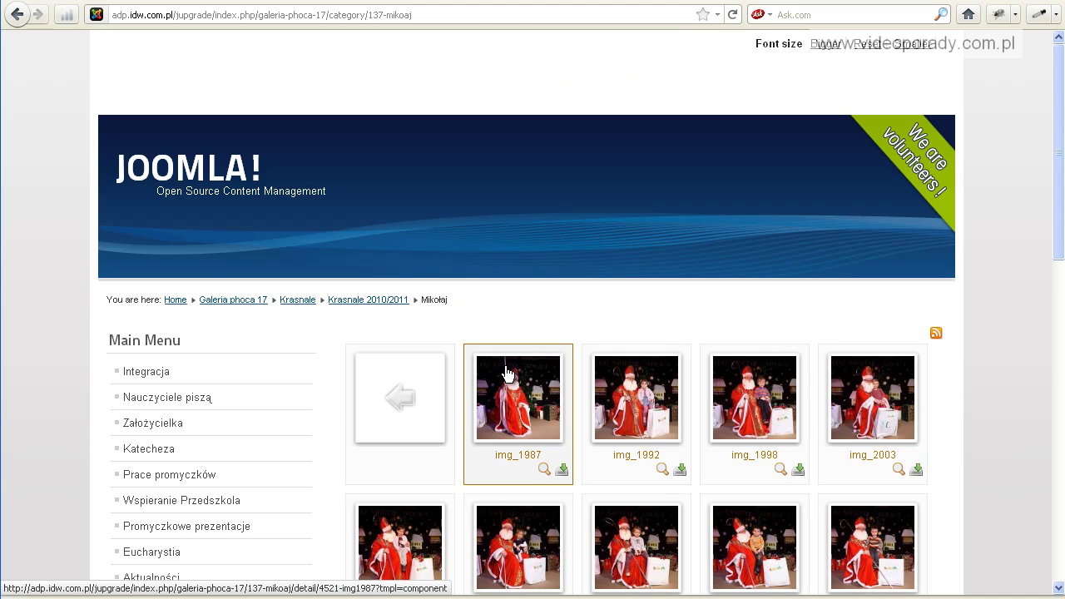
{"action": "scroll", "coordinate": [620, 428], "scroll_direction": "down", "scroll_amount": 3}
{"action": "scroll", "coordinate": [618, 424], "scroll_direction": "down", "scroll_amount": 2}
{"action": "left_click", "coordinate": [619, 420]}
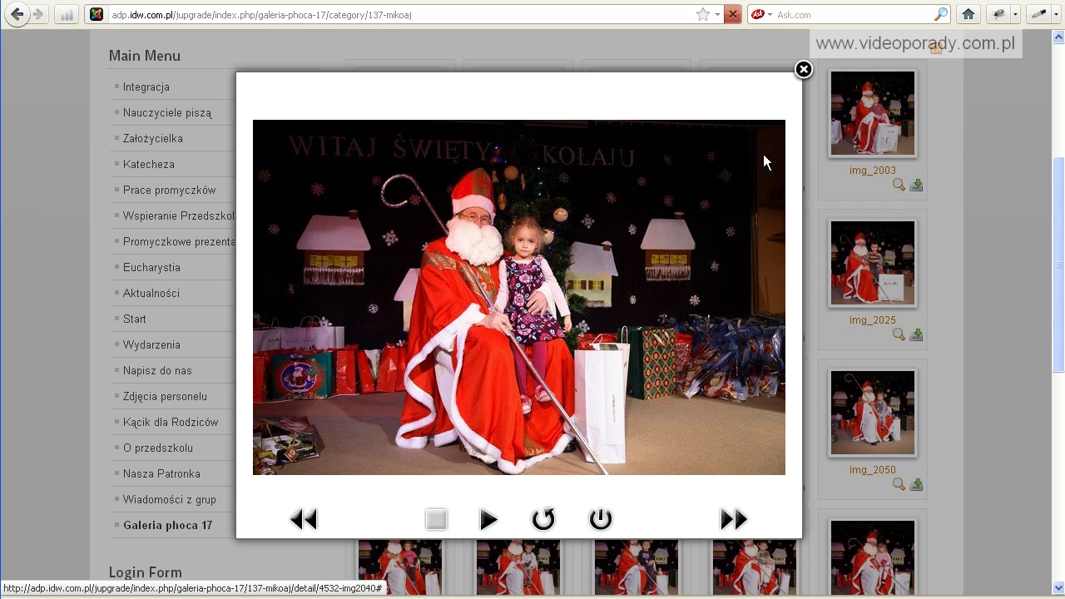
{"action": "left_click", "coordinate": [803, 72]}
{"action": "scroll", "coordinate": [934, 328], "scroll_direction": "down", "scroll_amount": 10}
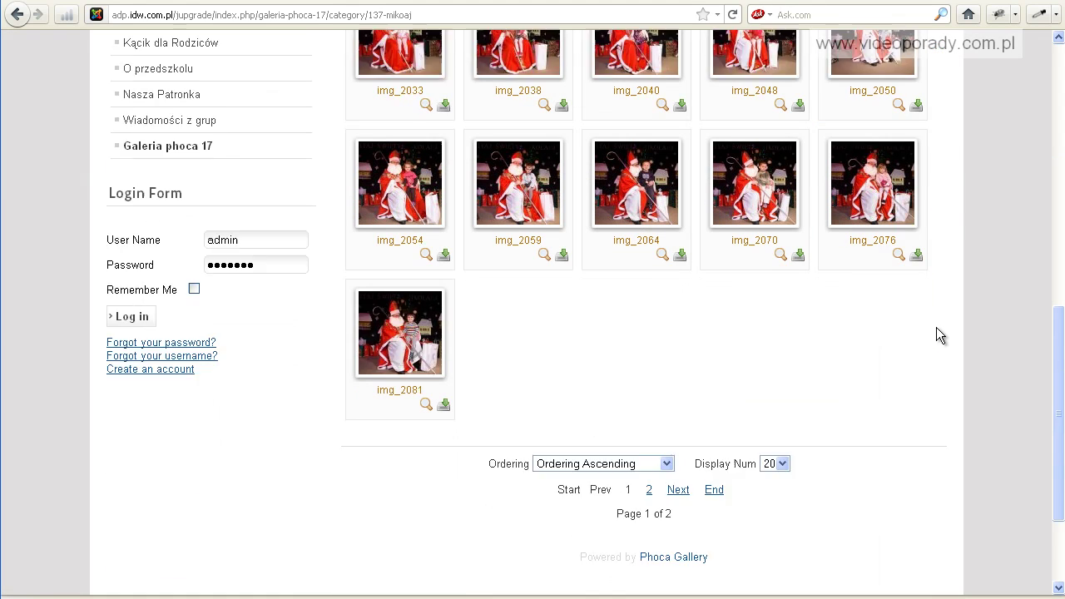